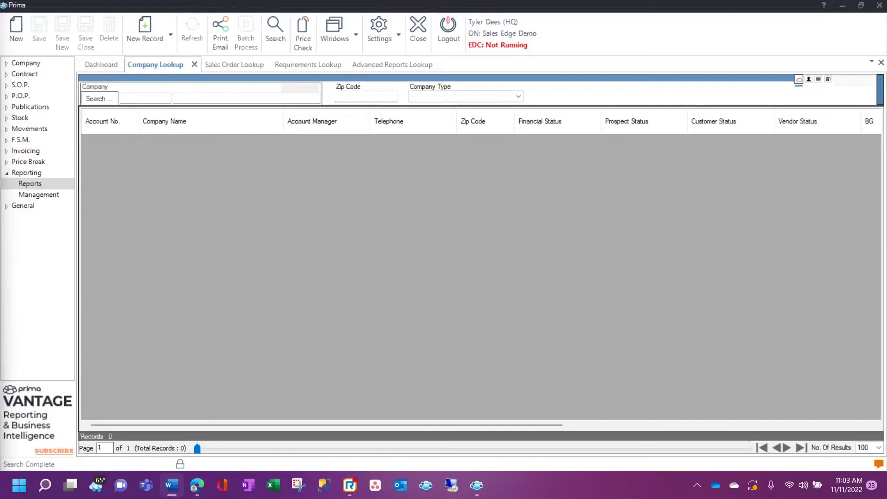
Look up the company OWN, open its record and open the HeadQuarters location details.
left_click(149, 102)
type("OWN")
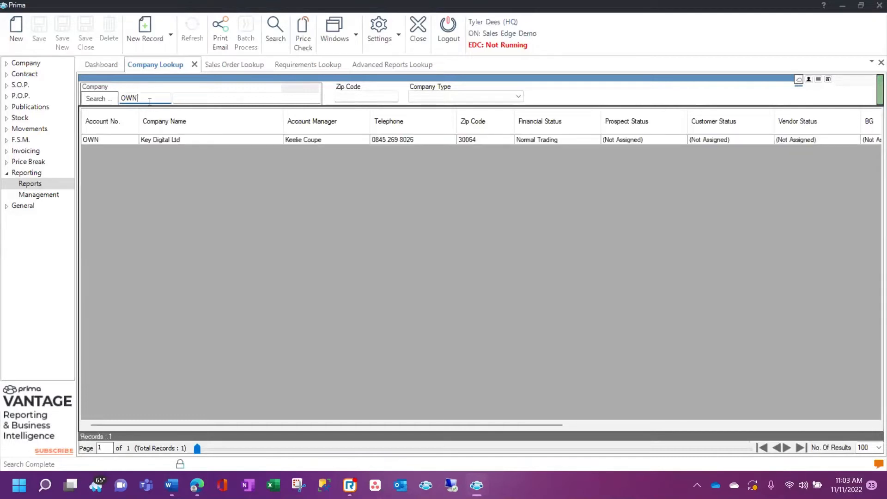
double_click(182, 139)
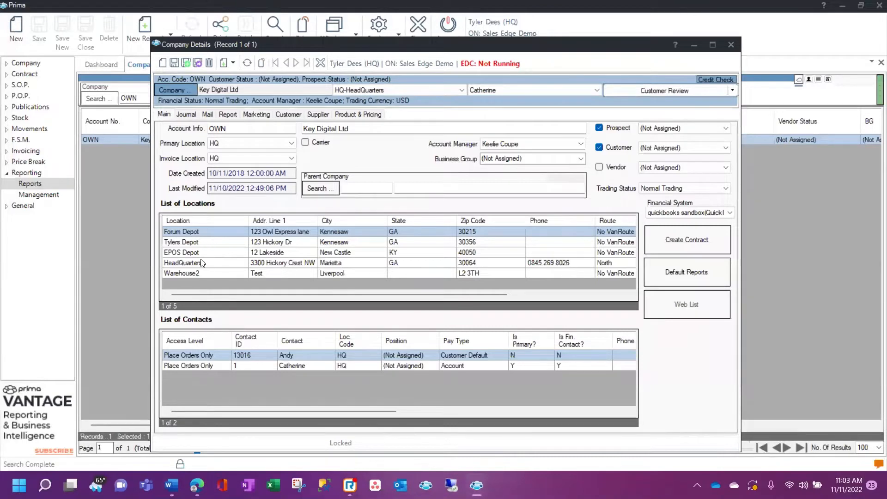
left_click(208, 262)
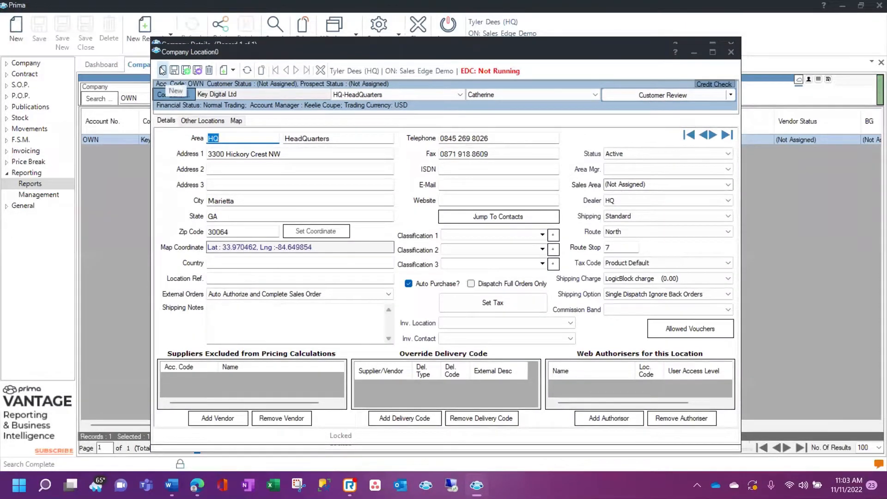
Create a new location and depot under the company with code Depot2 and name Forum Depot 2.
left_click(162, 70)
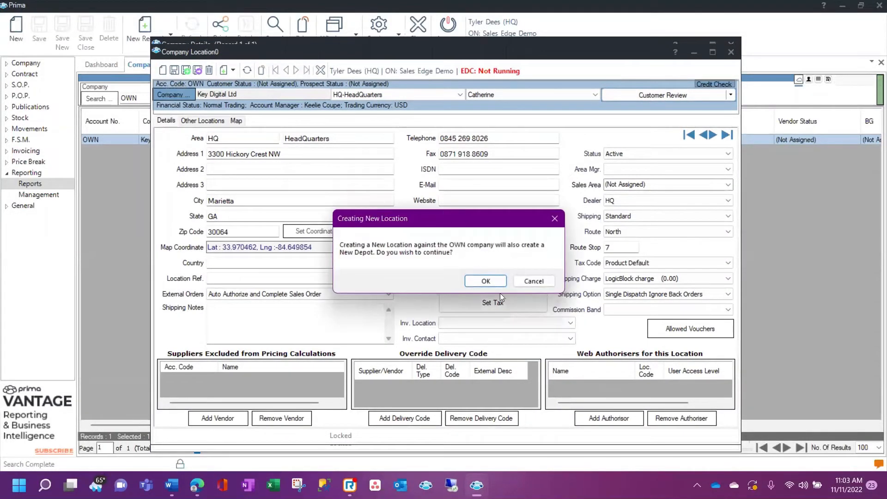
left_click(486, 281)
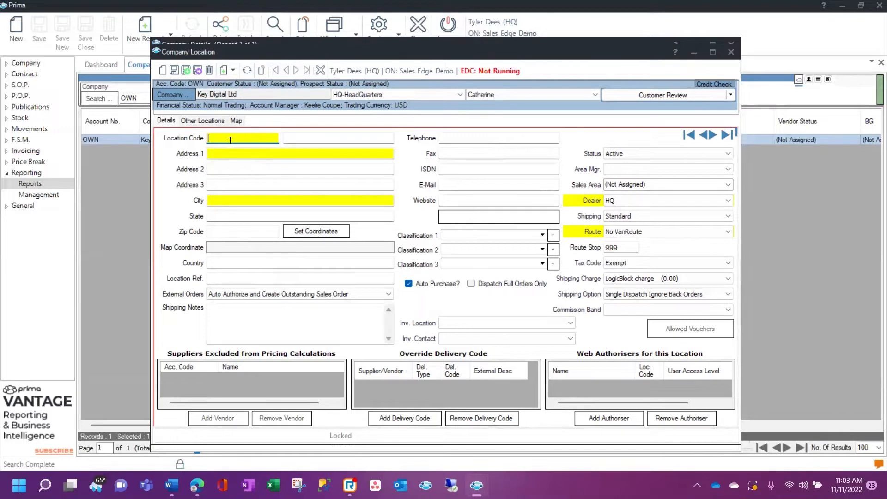
type("Depot2")
key("Tab")
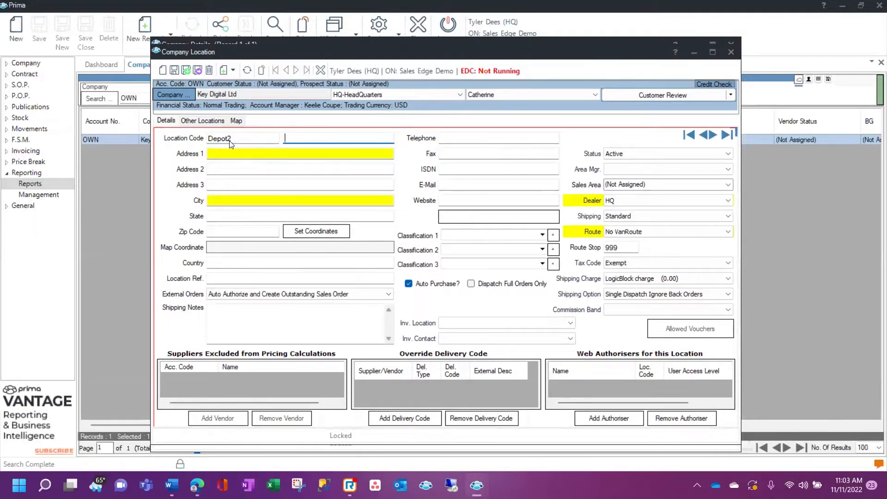
type("Forum Depot 2")
Fill in the new location's street address, city, state and zip code.
left_click(223, 155)
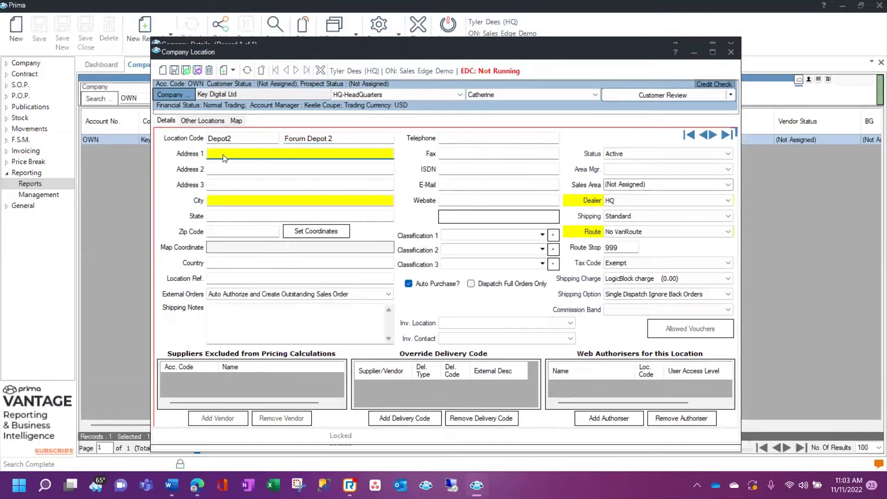
type("123 ")
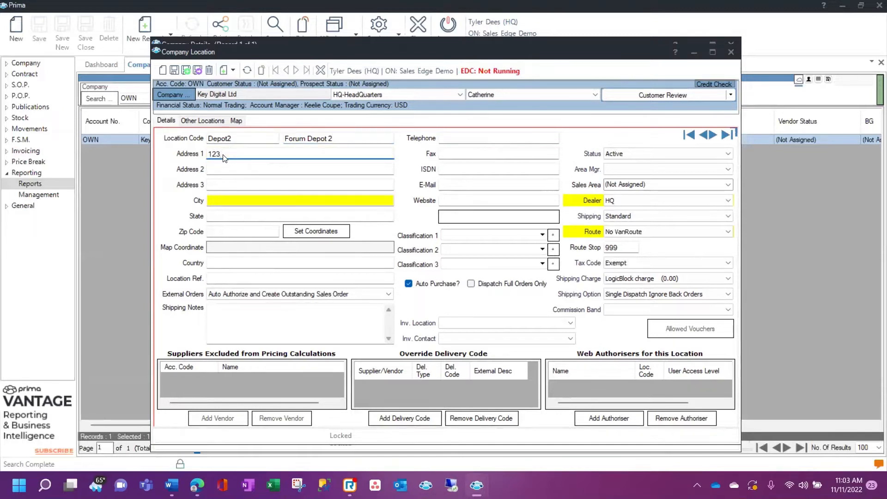
type("Hickory Grove")
key("Tab")
key("Tab")
key("Tab")
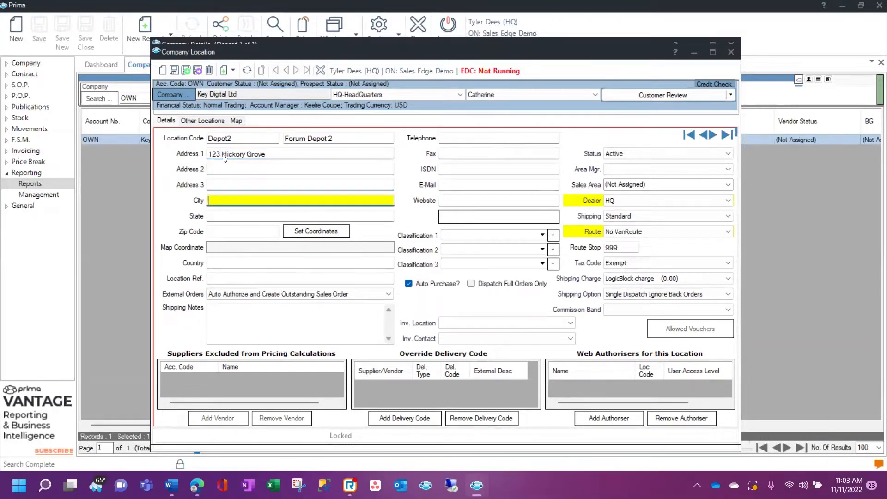
type("Kennesaw")
key("Tab")
type("GA")
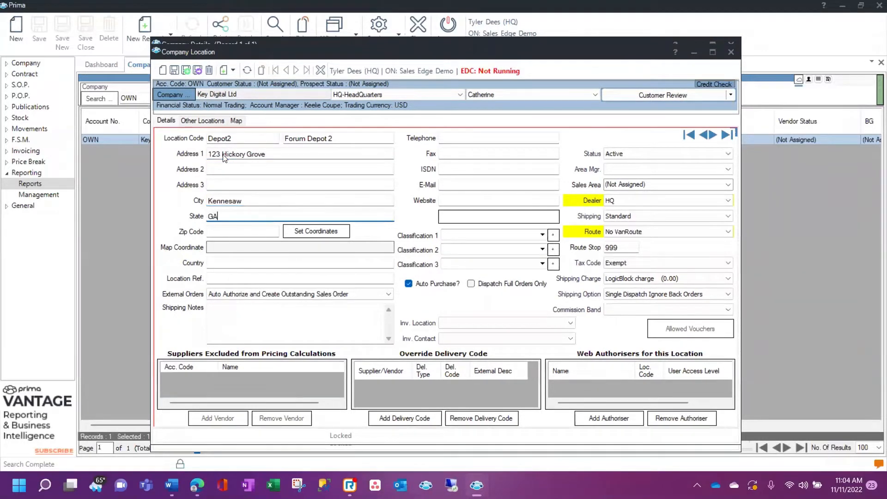
key("Tab")
type("3035")
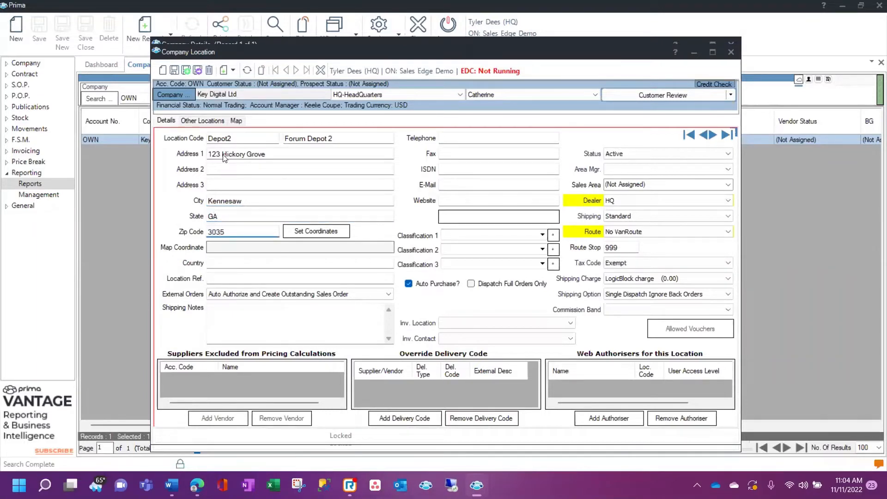
type("0")
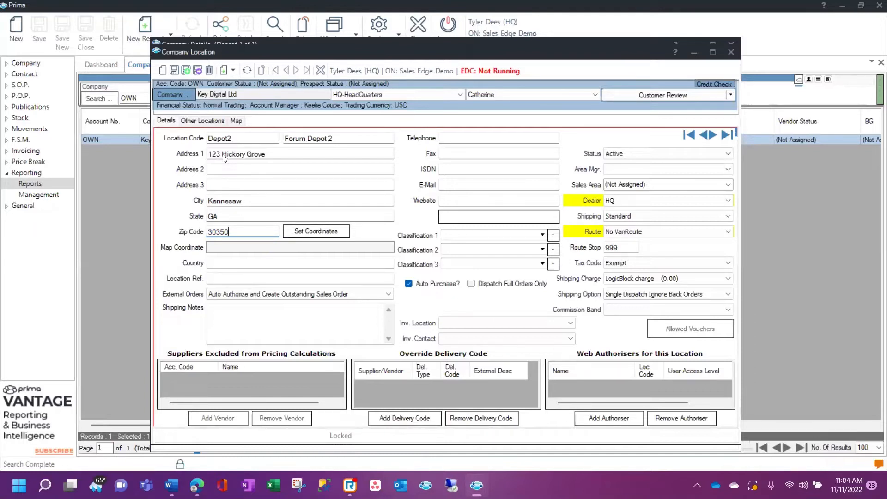
Check the available dealers and try to save the new location under the code Depot2.
left_click(709, 204)
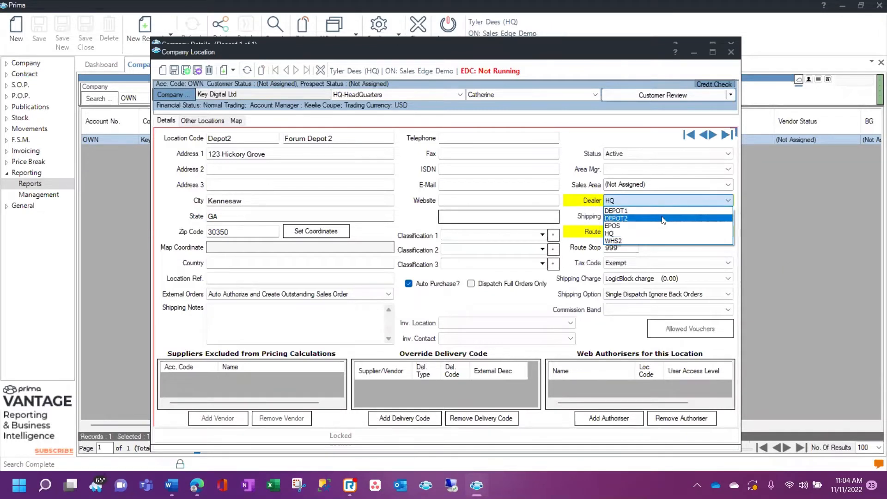
left_click(173, 70)
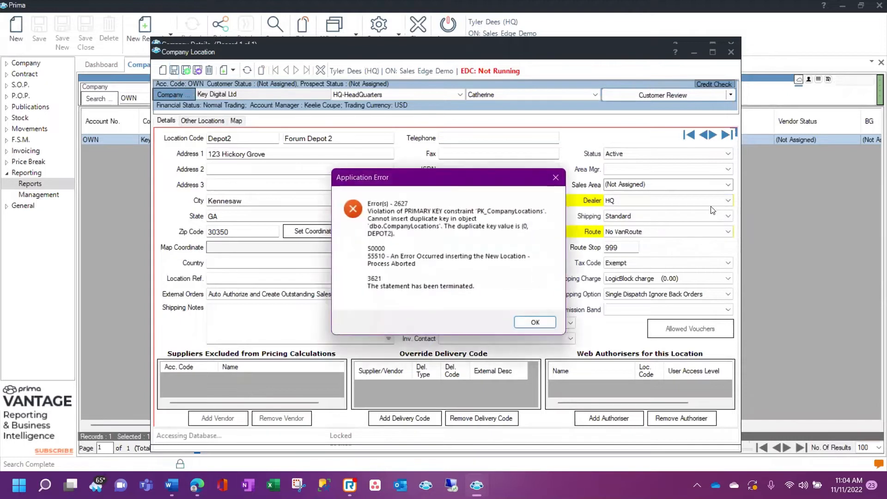
left_click(534, 322)
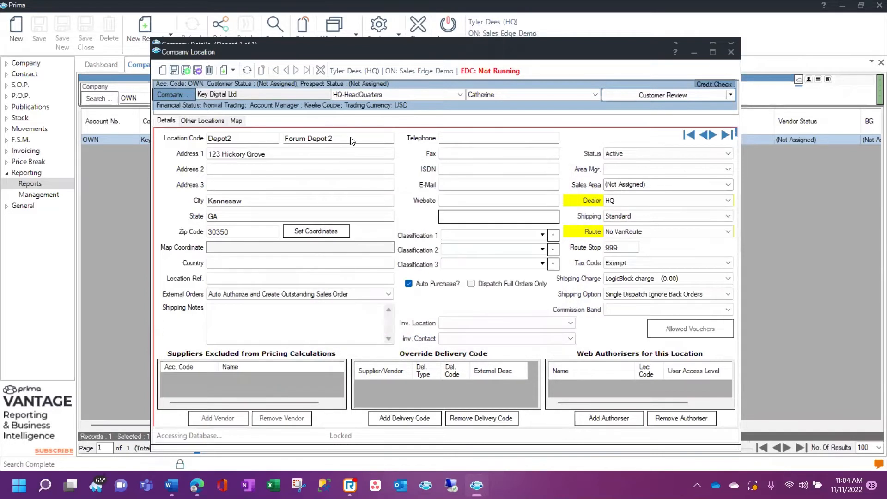
Change the new location's code to Depot3 and save it.
left_click(252, 139)
key("BackSpace")
type("3")
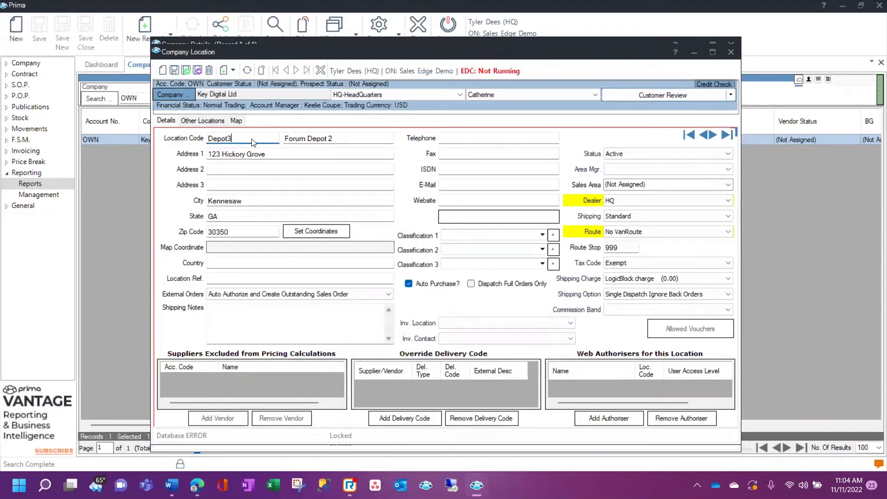
left_click(175, 70)
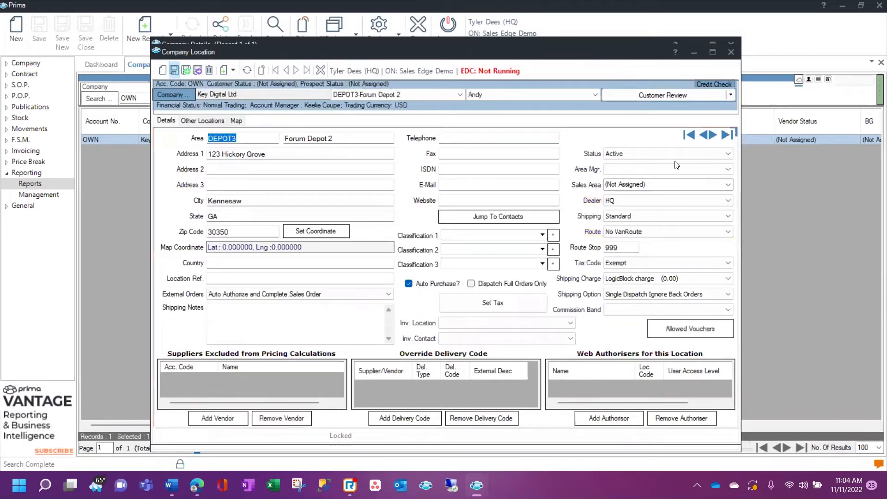
Set the new location's dealer to DEPOT3, save the record and close the company windows.
left_click(724, 204)
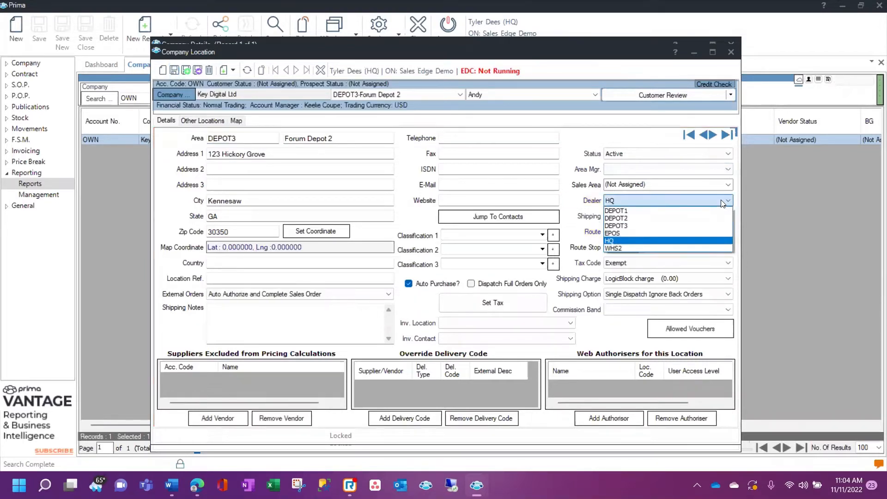
left_click(625, 228)
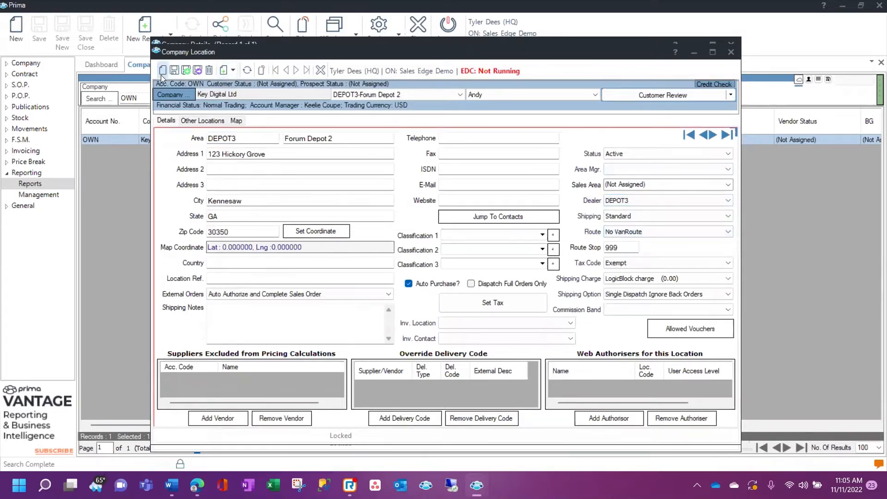
left_click(173, 71)
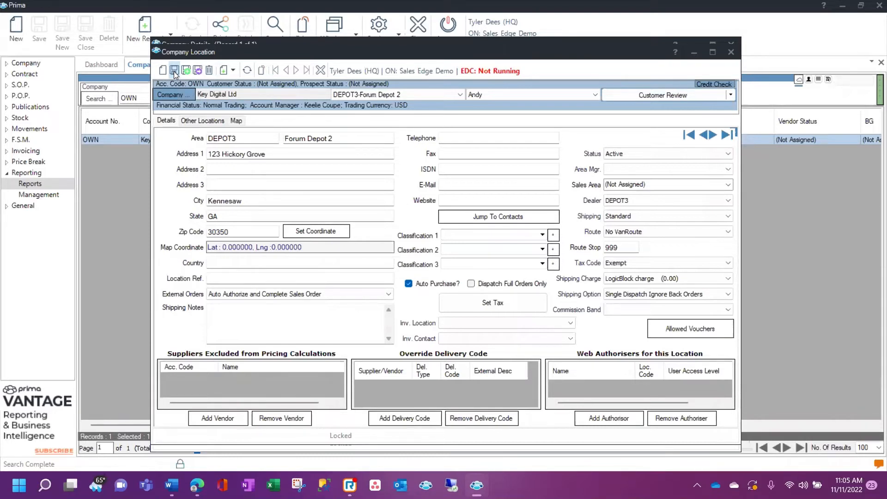
left_click(733, 46)
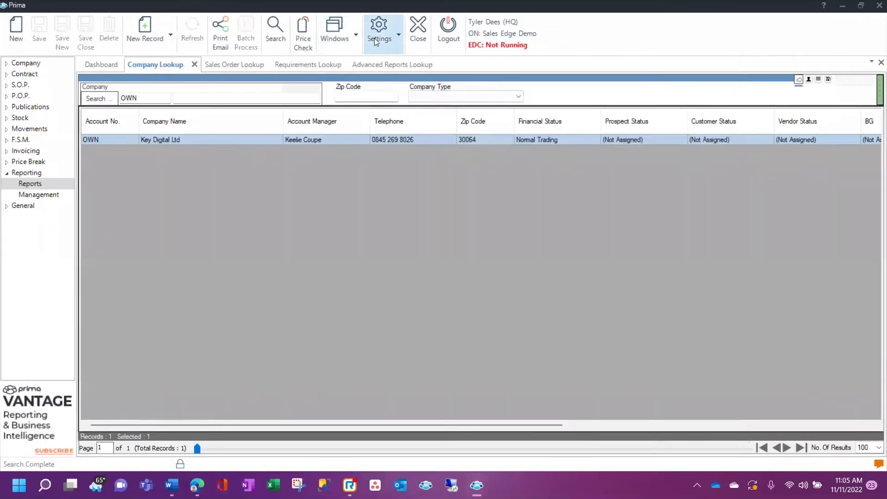
Change the working depot to Forum Depot 2.
left_click(394, 39)
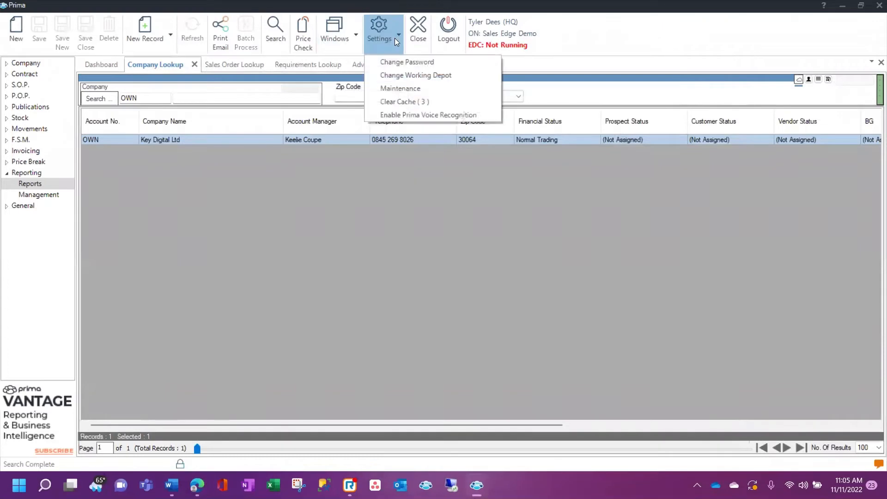
left_click(395, 76)
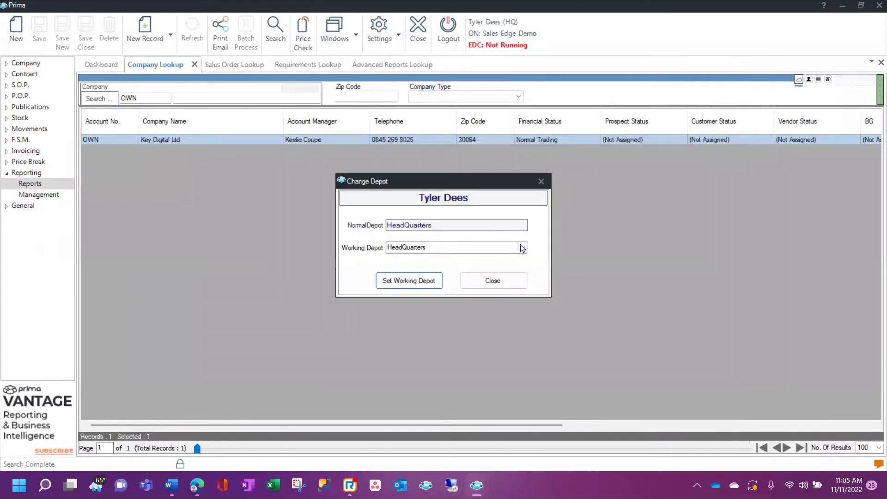
left_click(522, 248)
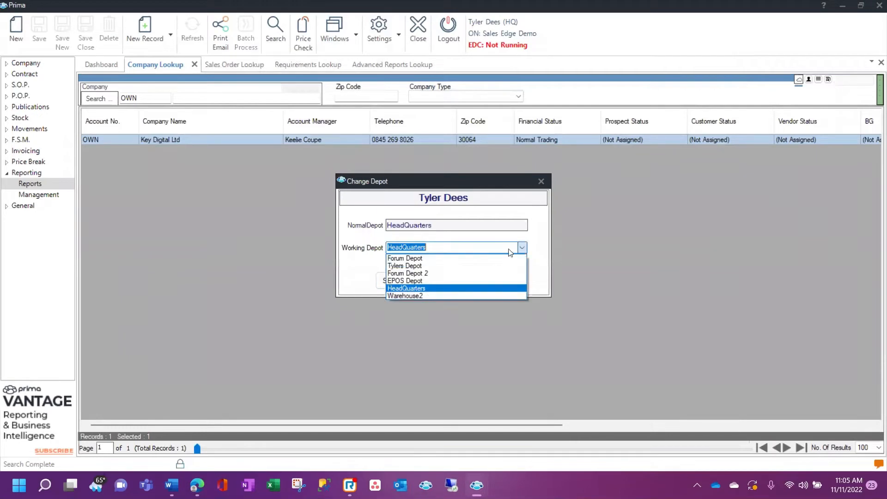
left_click(427, 276)
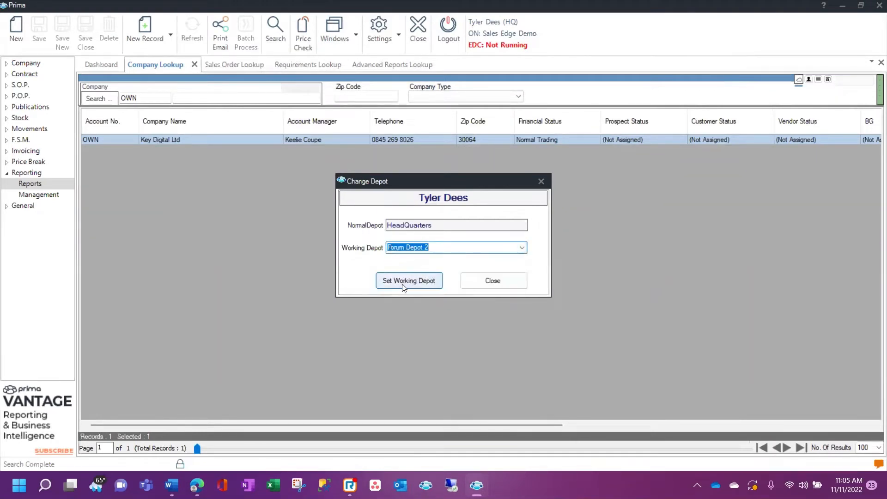
left_click(402, 282)
left_click(477, 280)
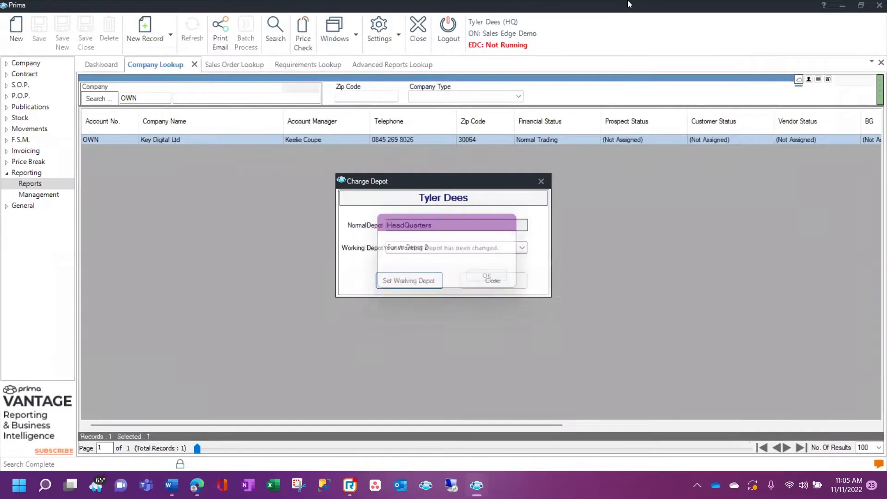
mouse_move(514, 27)
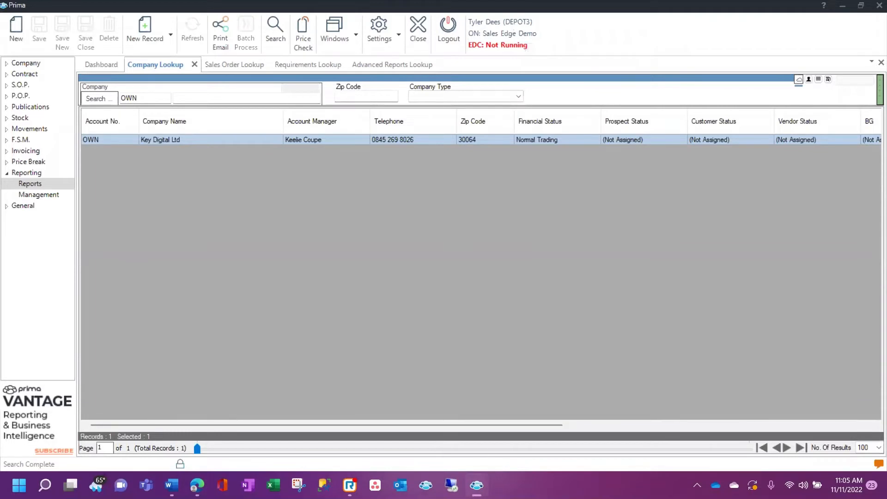
Switch to the Database Administration window and open the signed-in user's record from the user list.
mouse_move(477, 485)
left_click(431, 439)
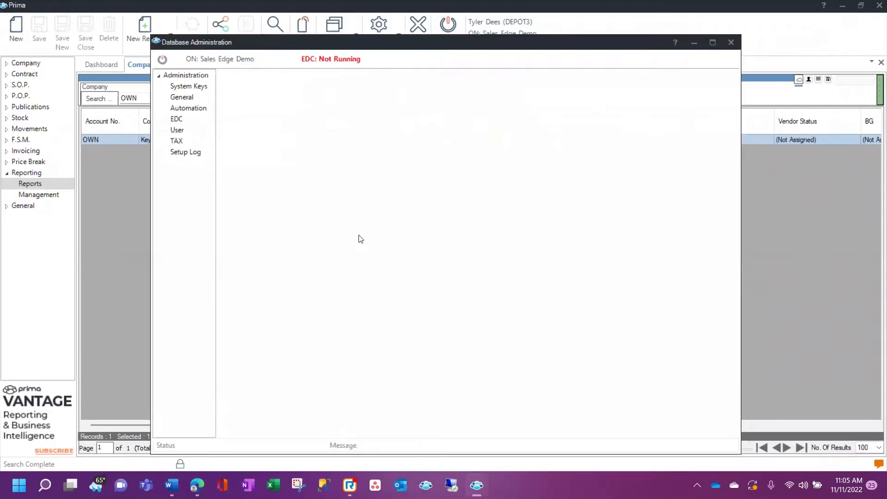
left_click(179, 132)
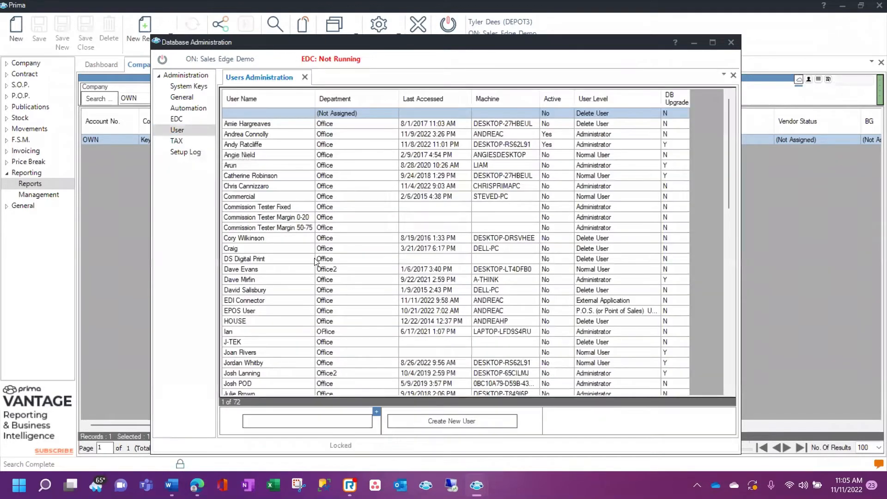
scroll(314, 257, "down", 15)
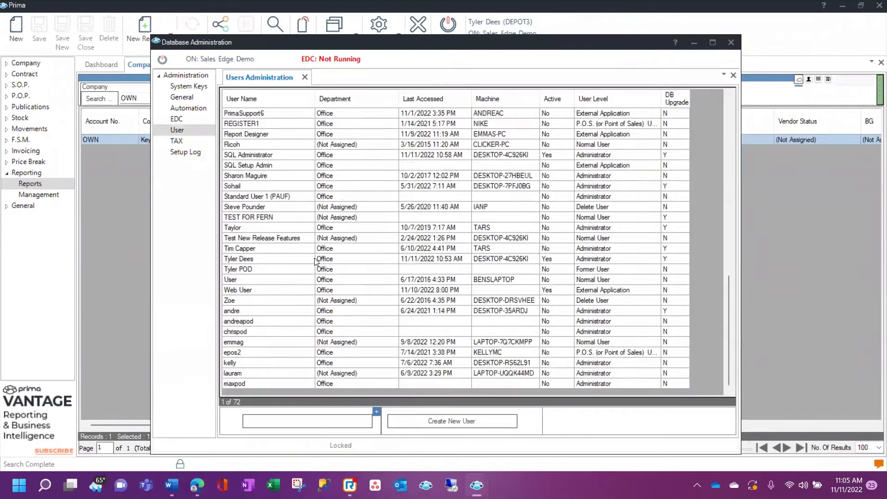
double_click(257, 263)
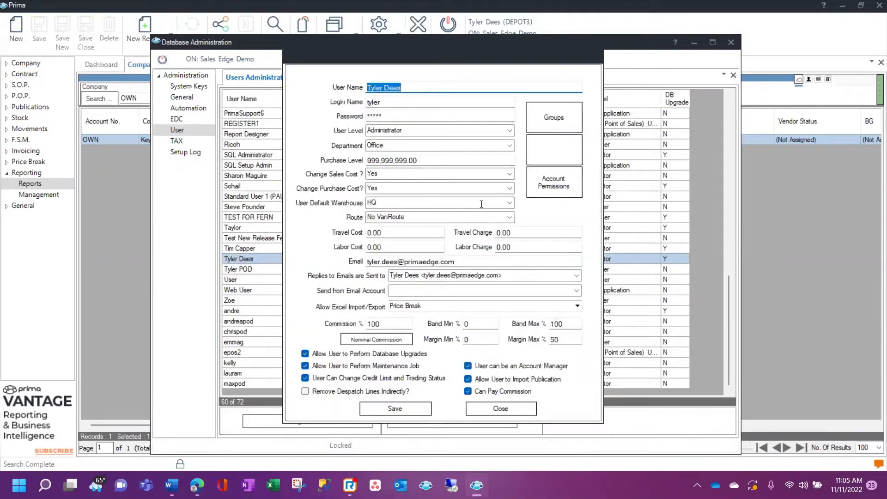
Review the depots offered as the user's default warehouse, keep HQ and save the user record.
left_click(509, 206)
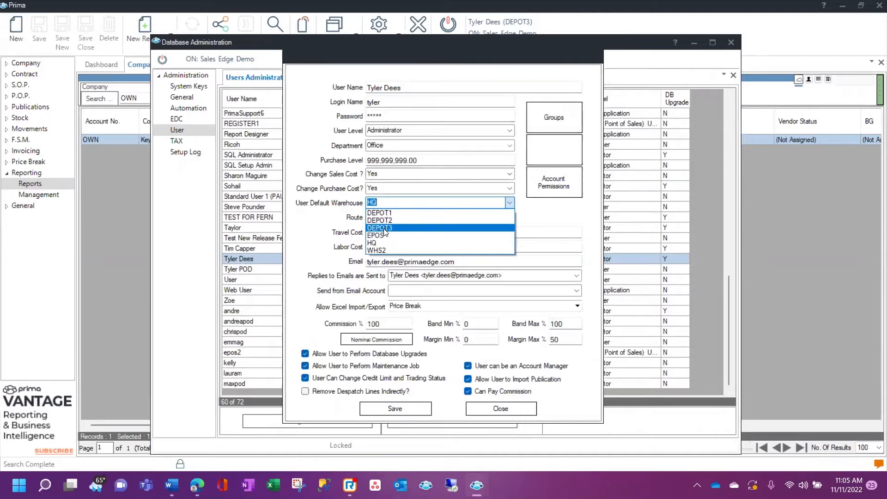
left_click(319, 225)
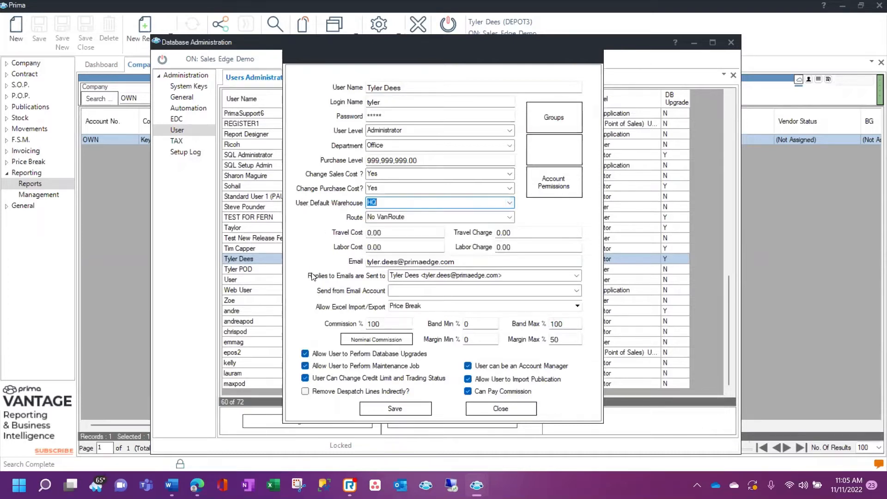
left_click(396, 409)
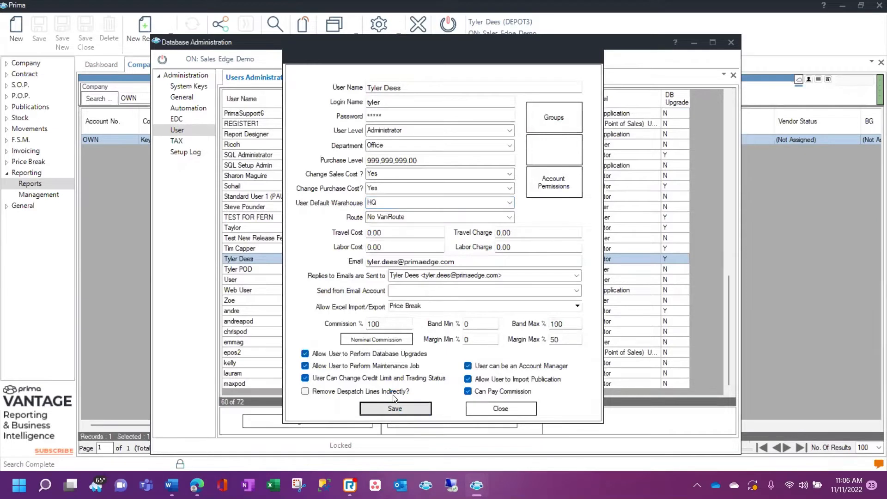
left_click(461, 276)
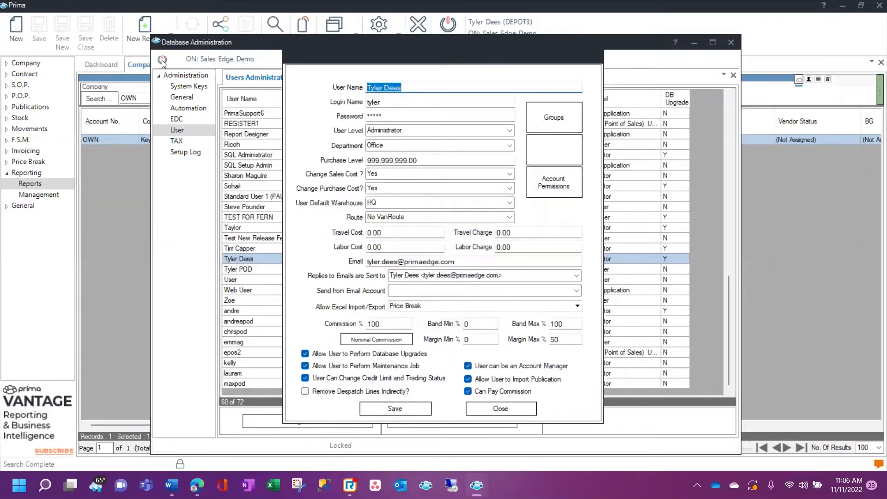
Close the user record, log out of Database Administration and dismiss its sign-in window.
left_click(507, 418)
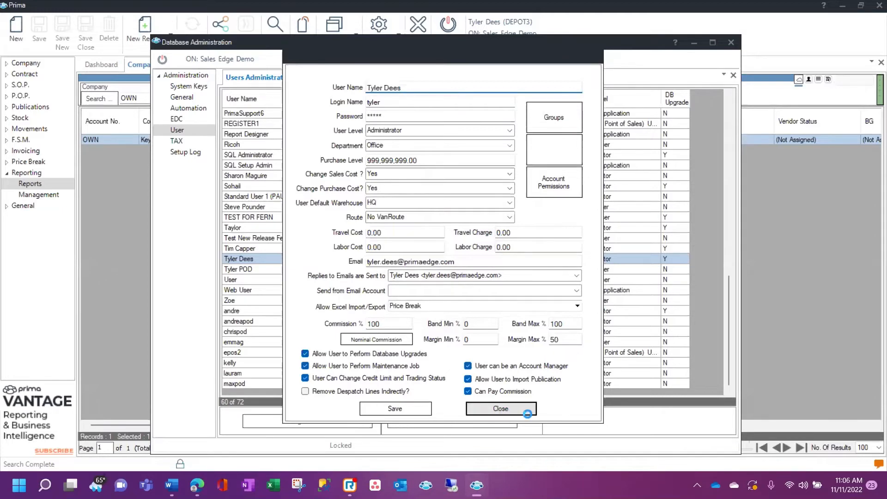
left_click(164, 60)
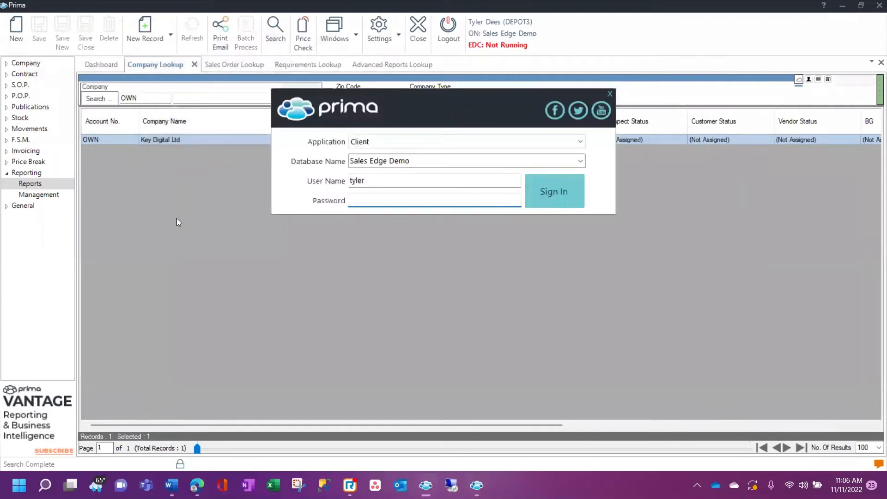
left_click(609, 94)
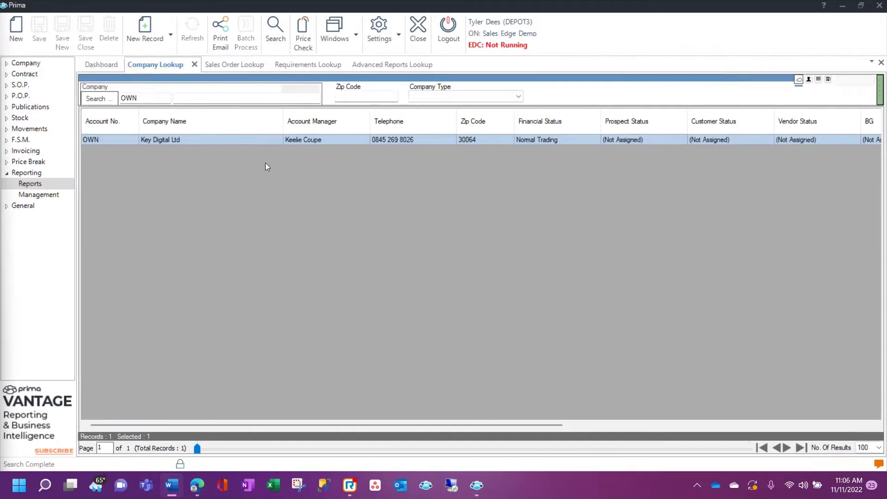
Search the company lookup for the customer by company name and open its ASM location record.
left_click(159, 101)
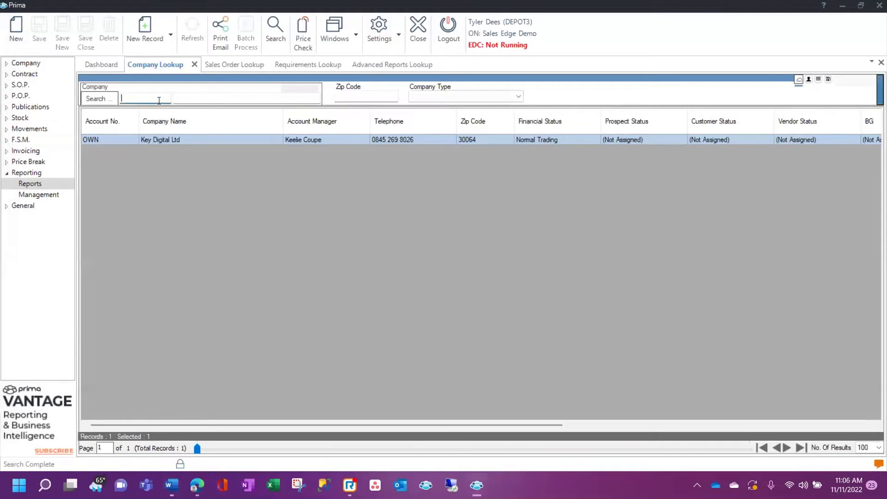
left_click(204, 98)
type("tyler")
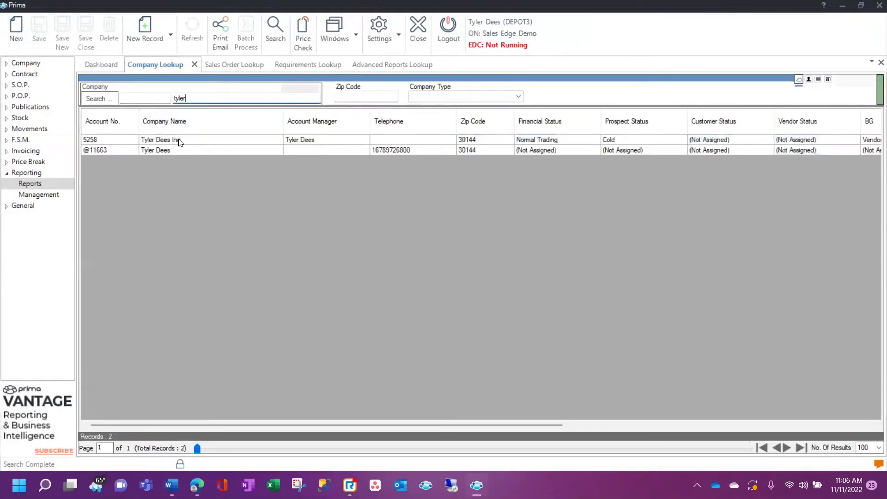
double_click(209, 157)
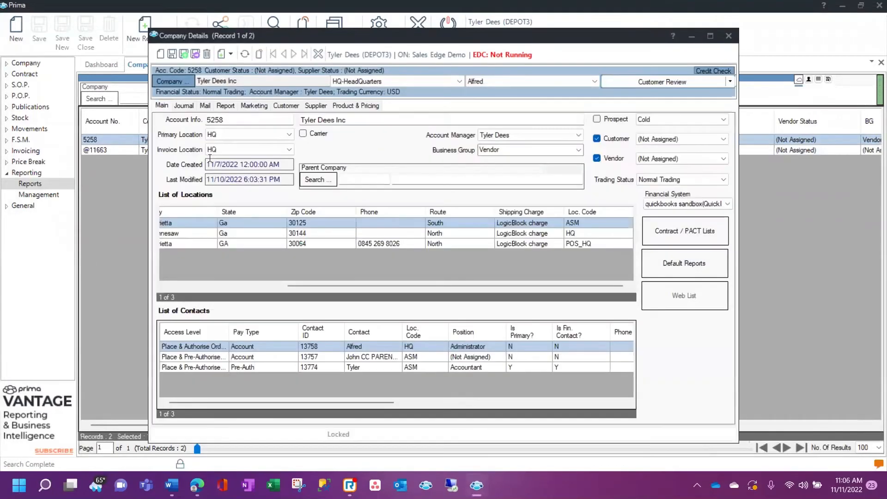
left_click_drag(322, 286, 192, 286)
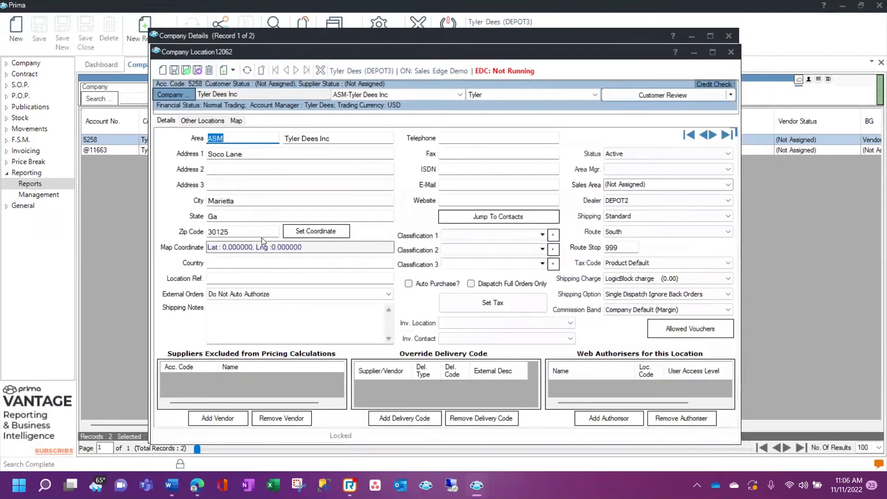
Set the ASM location's dealer to DEPOT3, save the record and close the location and company windows.
left_click(728, 201)
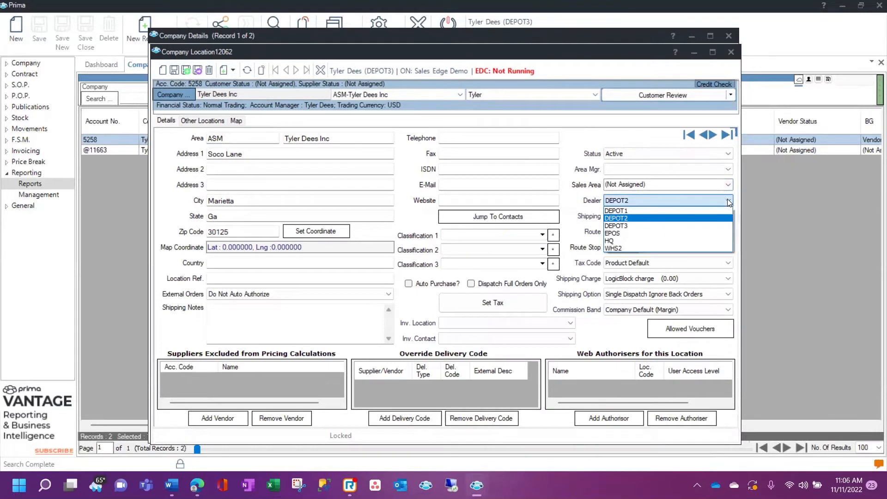
left_click(626, 226)
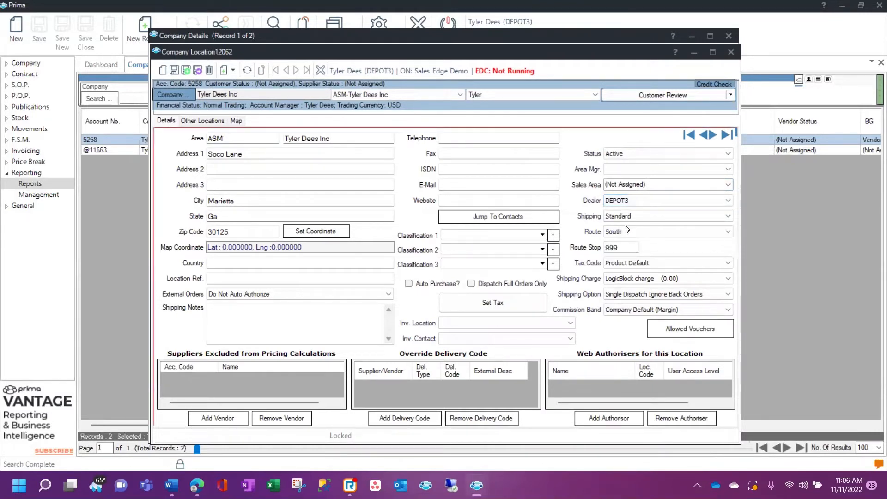
left_click(175, 70)
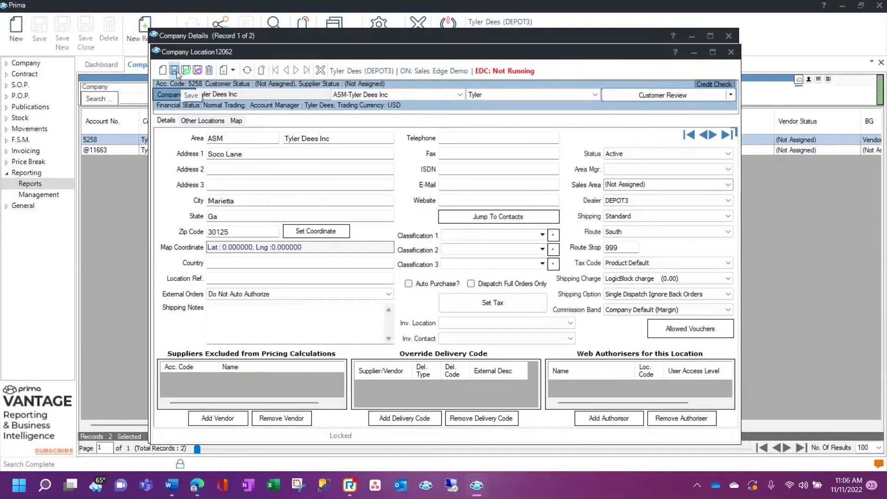
left_click(732, 55)
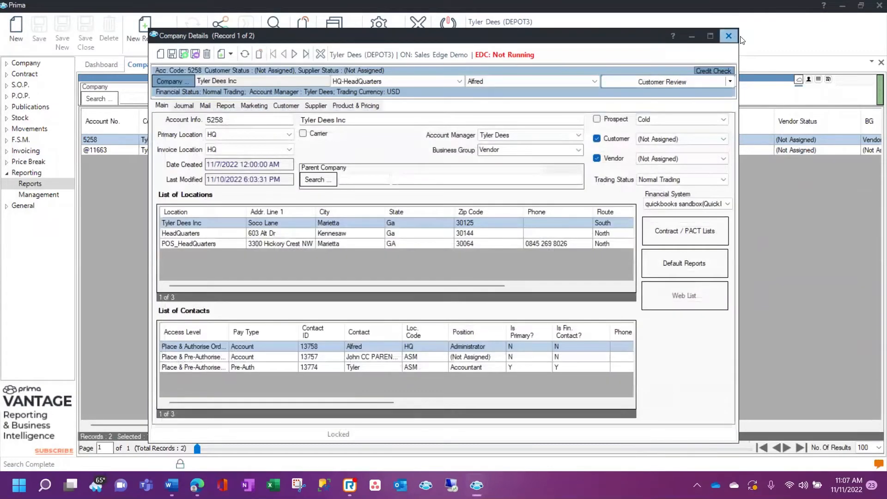
left_click(734, 37)
Start a new sales order record and find the customer by company name.
left_click(172, 37)
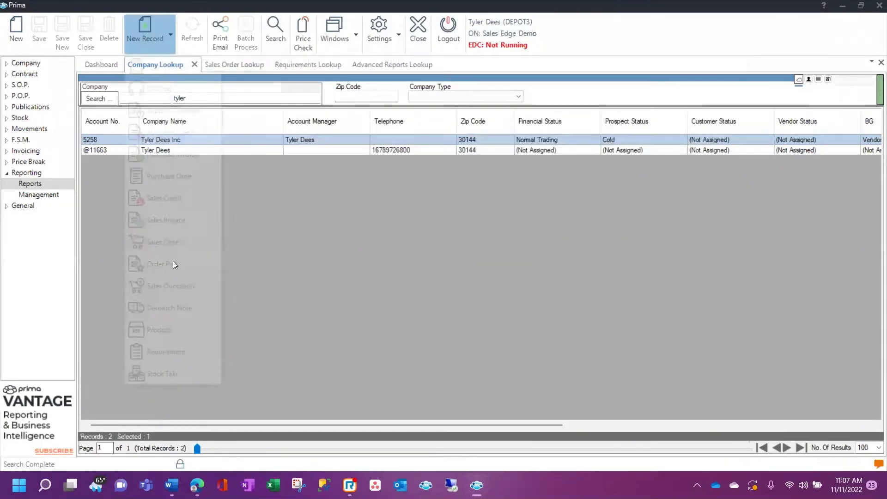
left_click(163, 247)
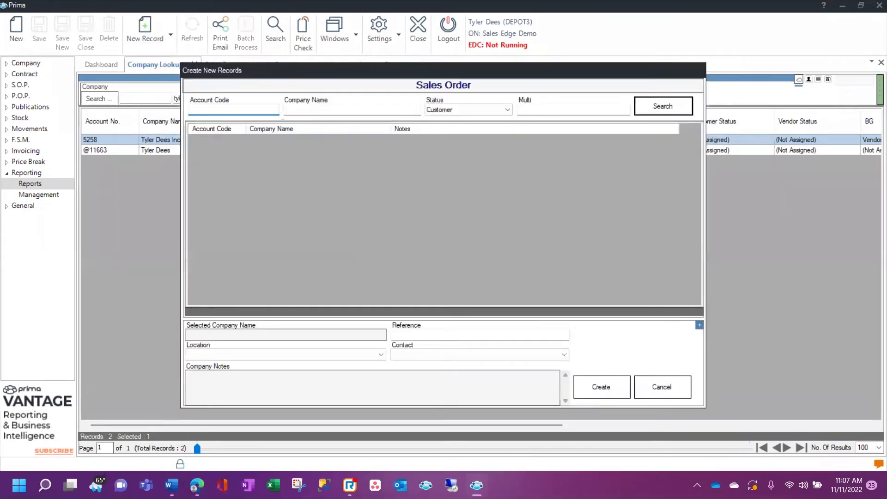
left_click(282, 116)
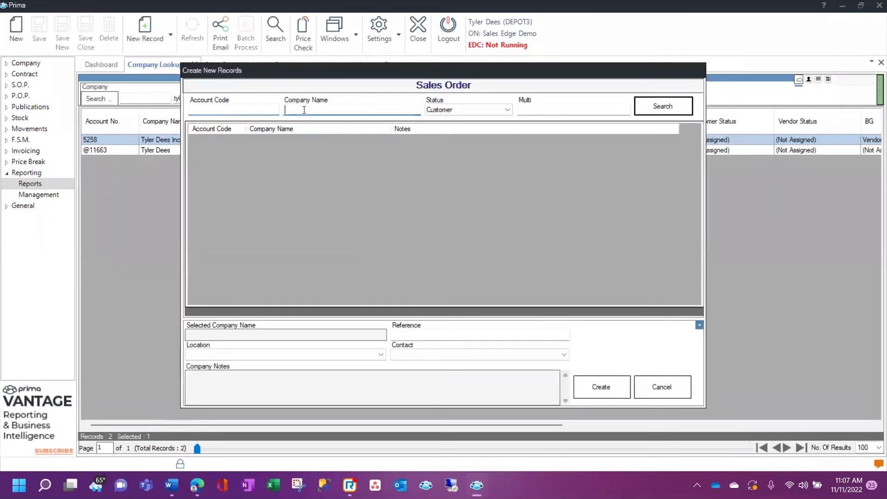
type("tyler")
key("BackSpace")
key("BackSpace")
key("BackSpace")
type("ler")
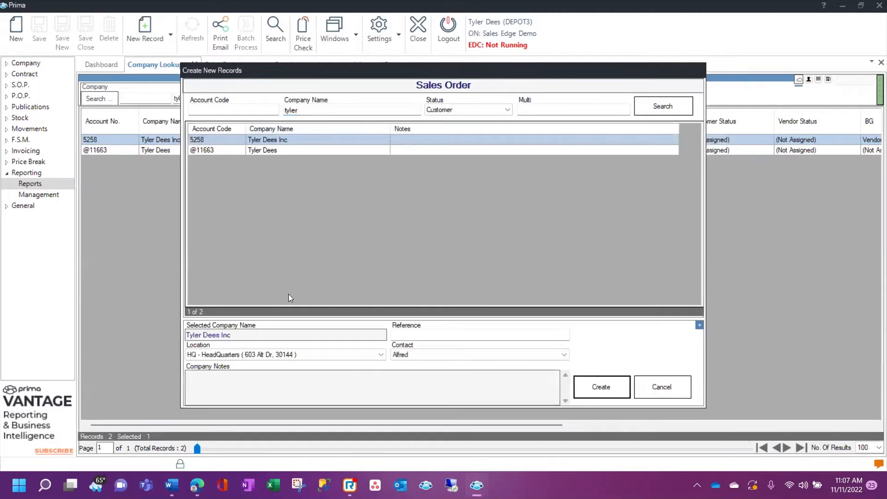
Choose the customer's ASM location, enter the reference Forum Depot and create the sales order.
left_click(279, 355)
left_click(277, 363)
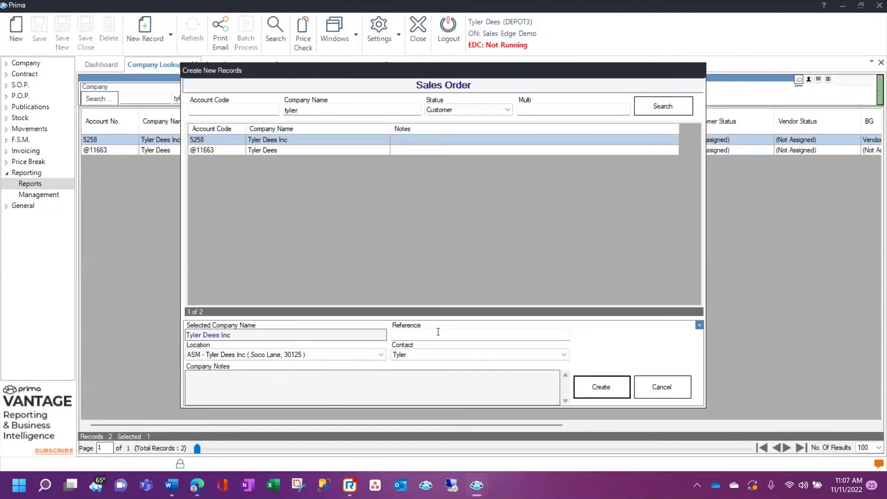
left_click(438, 332)
type("Forum Depot")
left_click(608, 387)
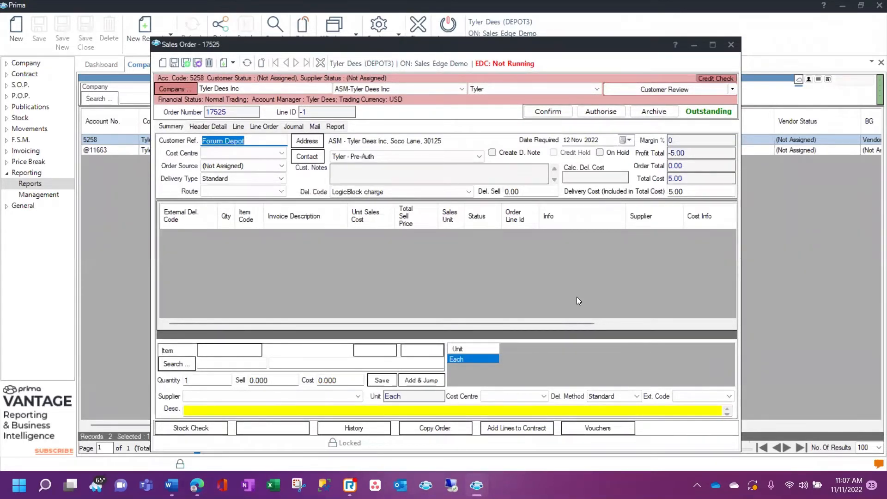
Review the depot choices in the sales order's header details, keep Forum Depot 2 and return to the order summary.
left_click(214, 126)
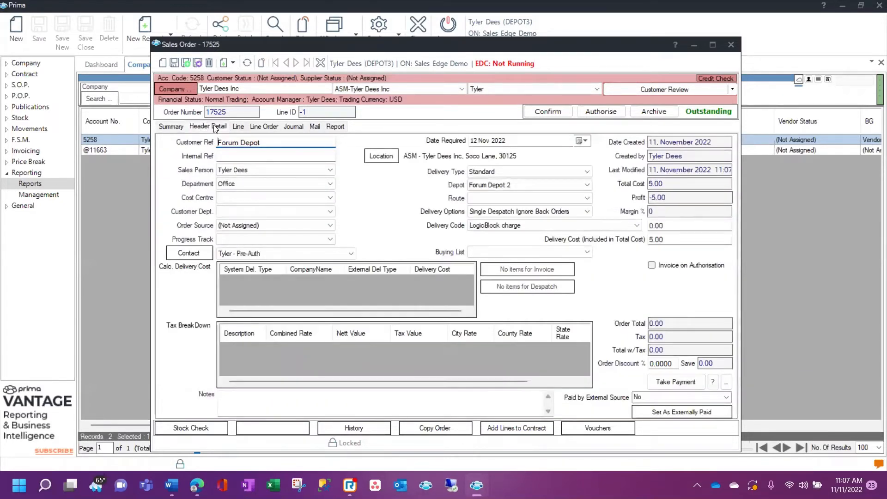
left_click(534, 184)
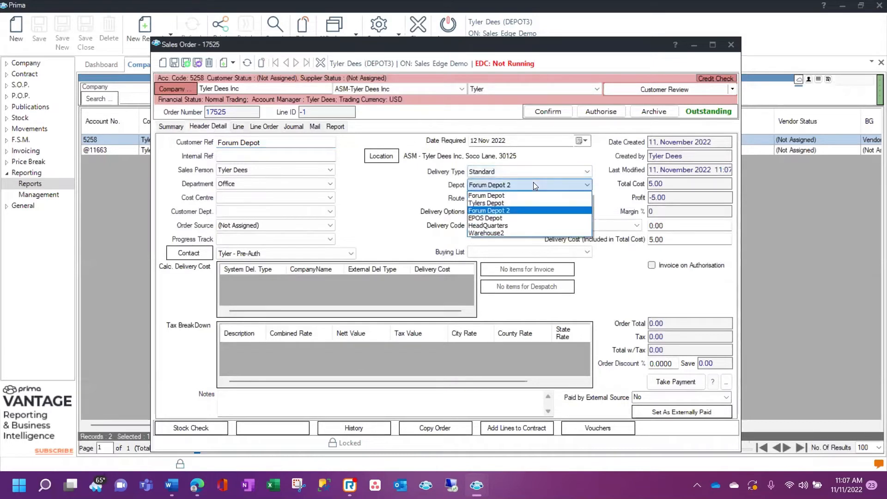
left_click(391, 203)
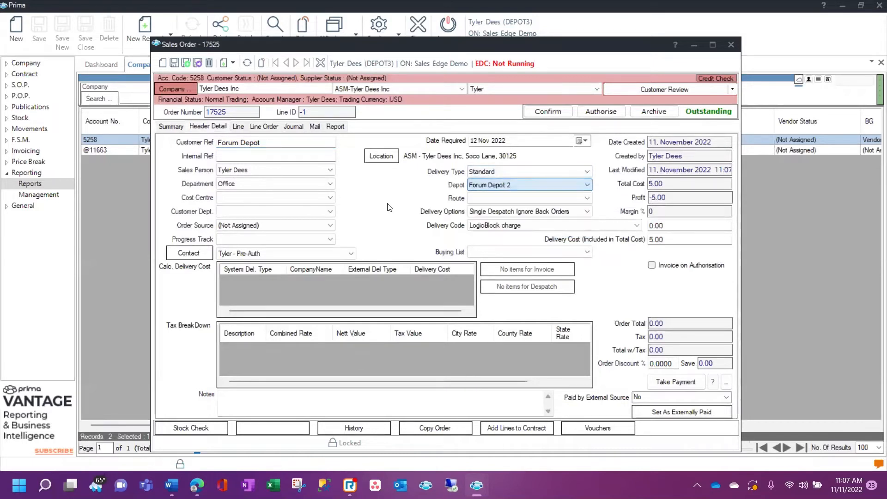
left_click(166, 126)
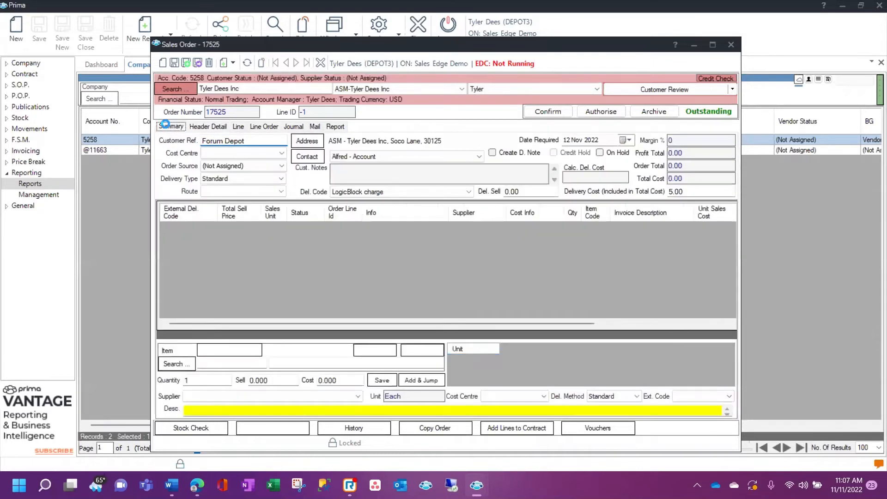
Add item UNV21200 to the sales order with quantity 1 and save the order.
left_click(238, 364)
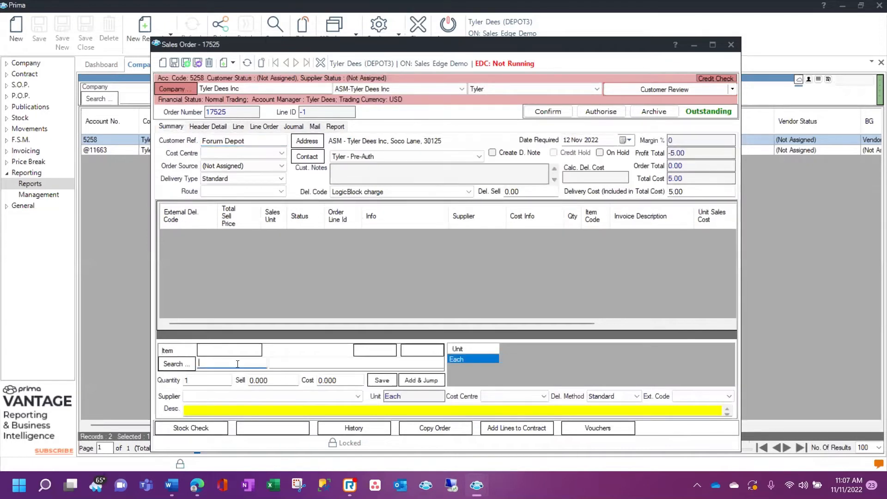
type("unv21200")
key("Return")
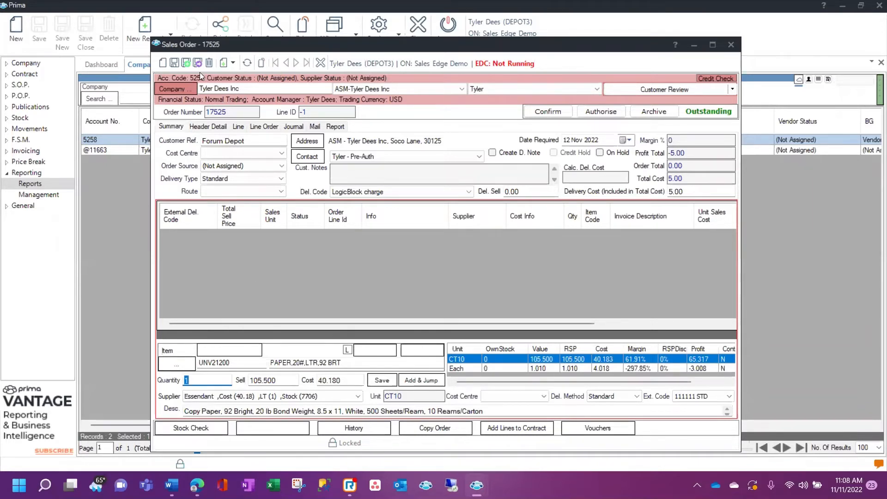
left_click(175, 64)
Open the UNV21200 order line, follow its link to the product record and view the product's inventory balances by depot.
double_click(319, 235)
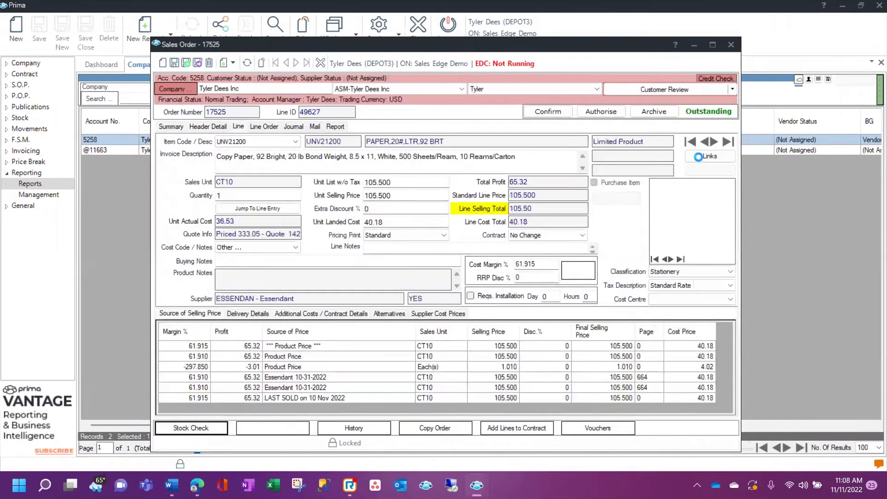
left_click(706, 156)
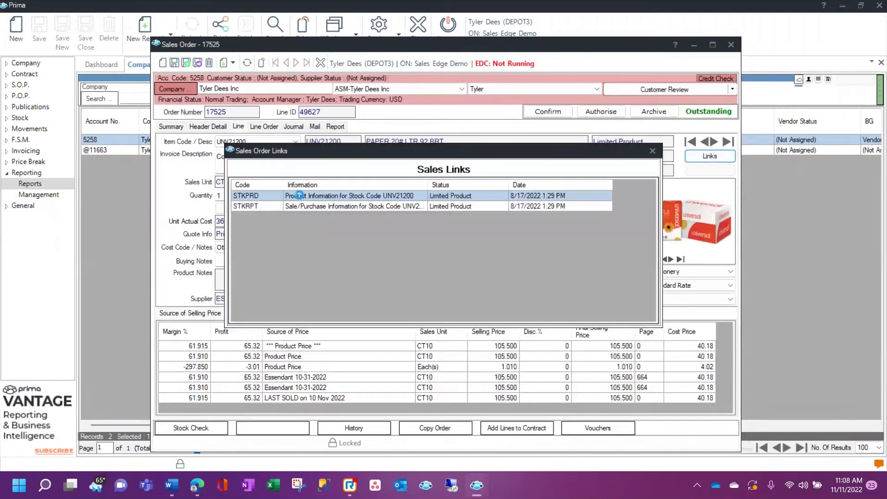
double_click(299, 196)
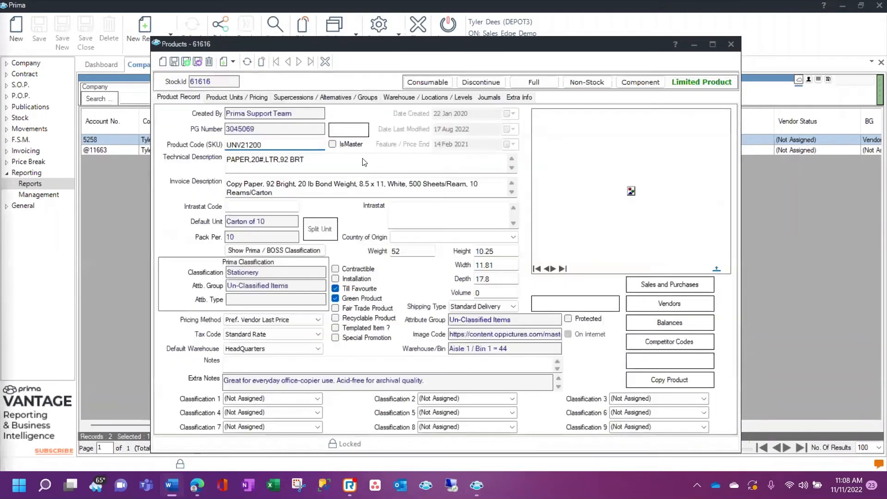
left_click(684, 323)
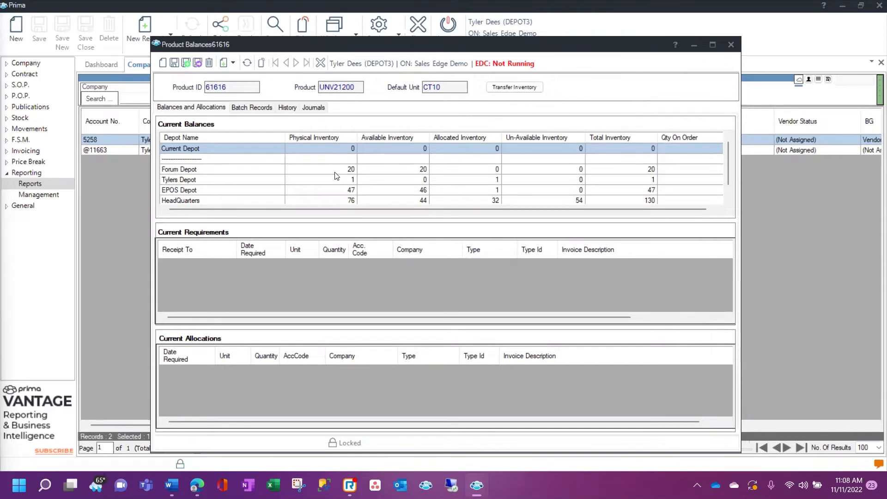
Transfer a quantity of 2 of UNV21200 from HeadQuarters, Aisle 1, Bin 1, to the Goods Inwards warehouse of Forum Depot 2.
left_click(517, 87)
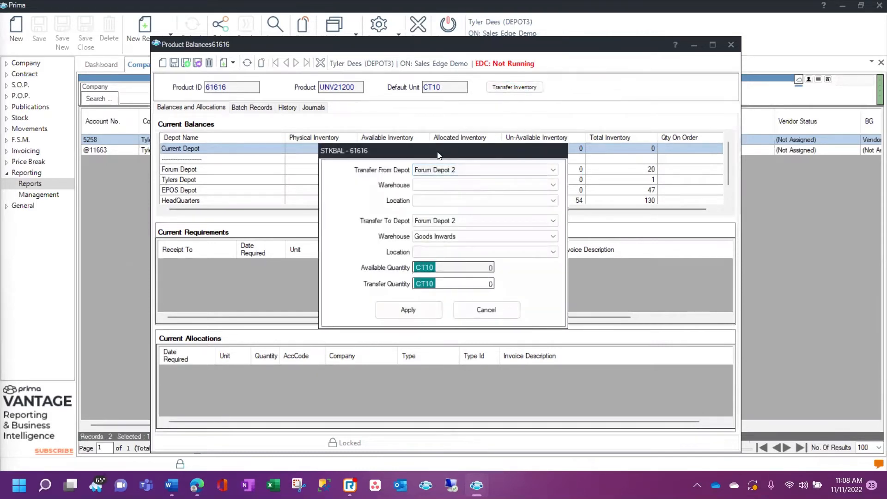
left_click_drag(438, 159, 411, 231)
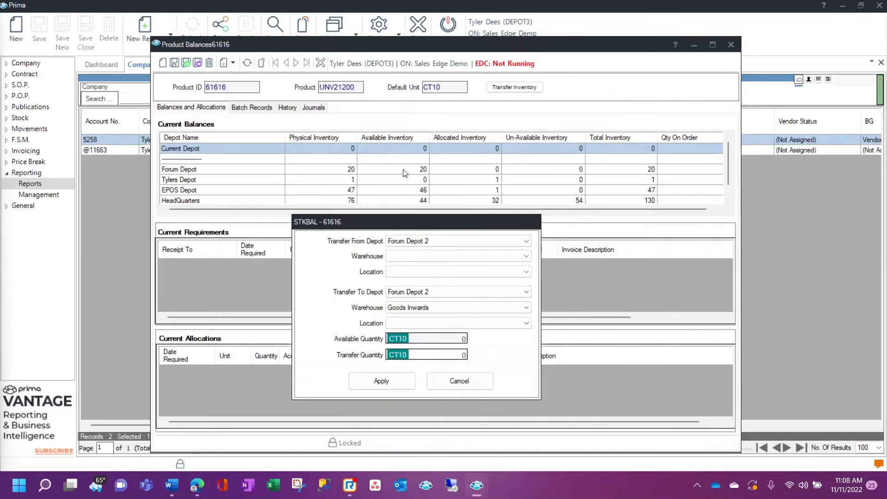
left_click(526, 242)
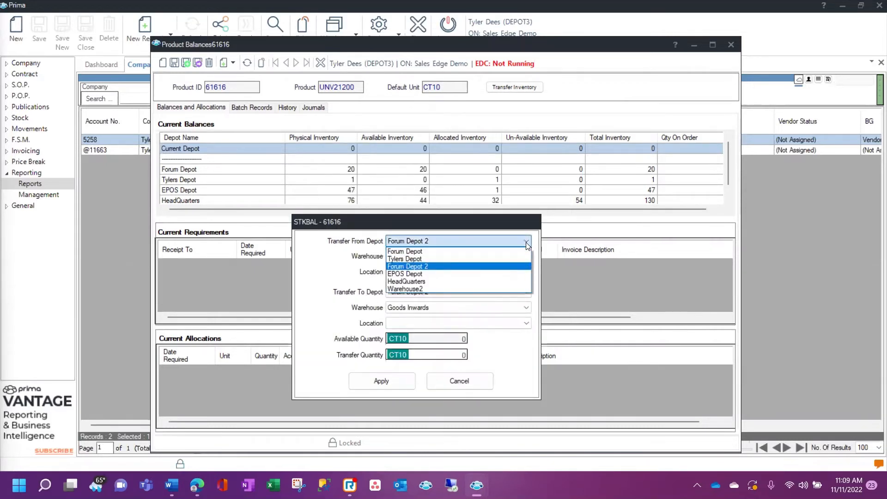
left_click(440, 281)
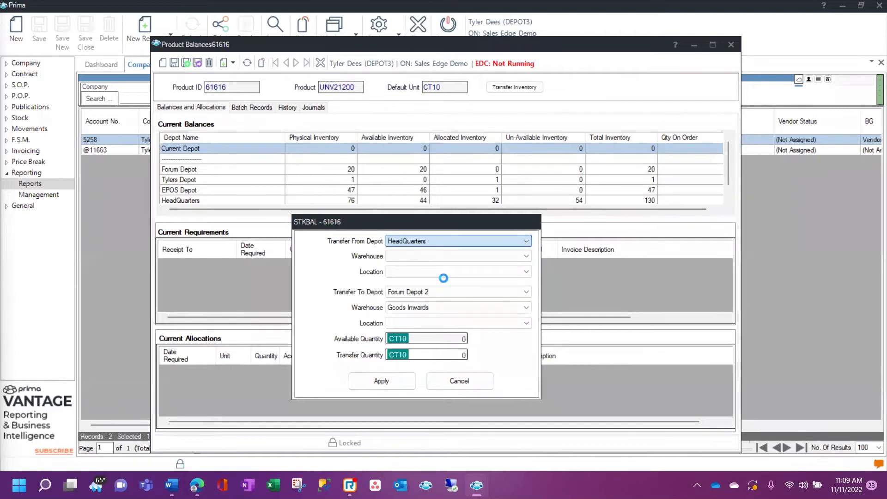
left_click(507, 293)
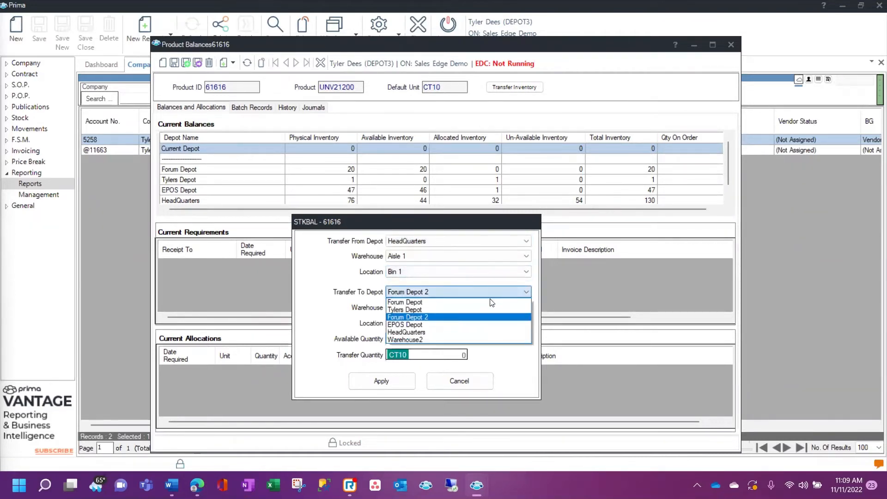
left_click(479, 325)
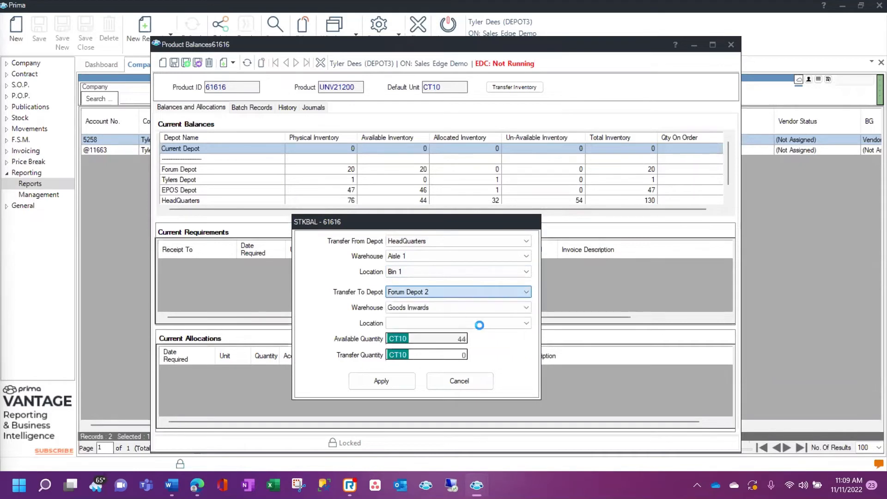
left_click(463, 354)
key("BackSpace")
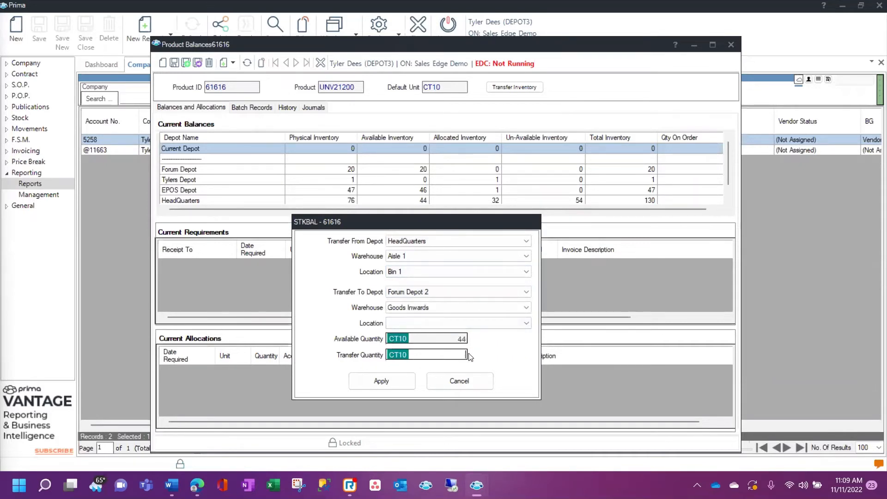
type("2")
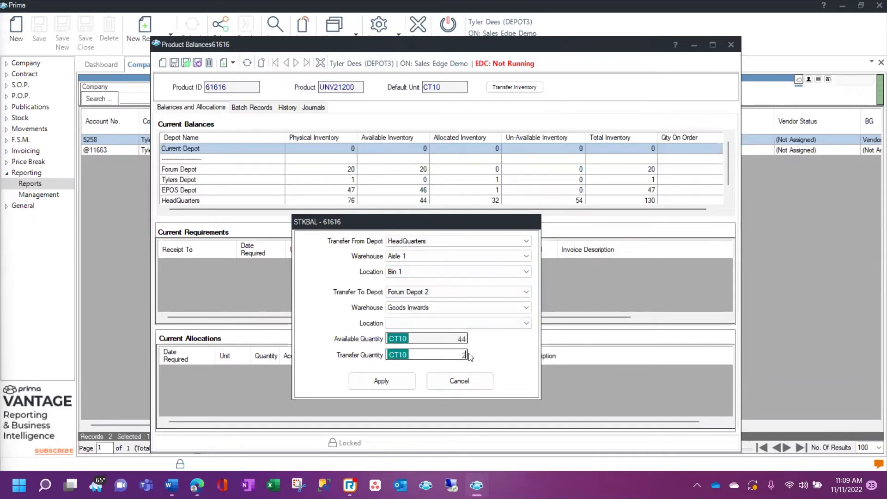
left_click(396, 380)
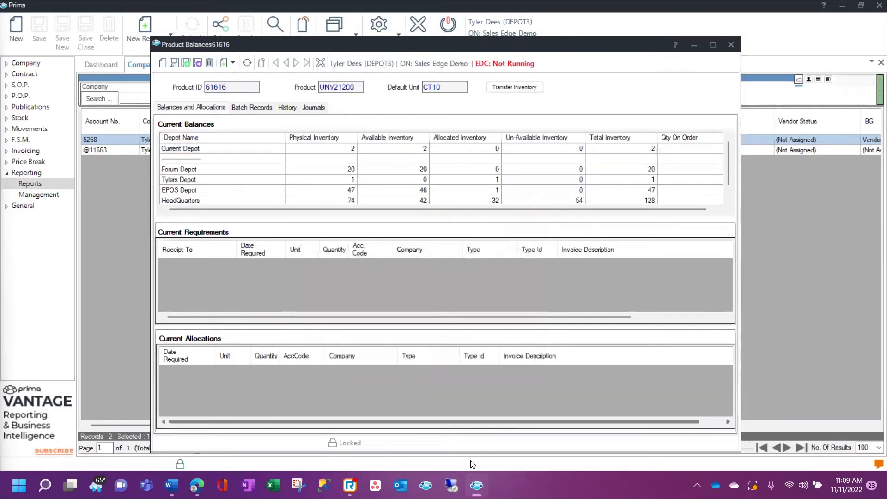
Return to the sales order, show the UNV21200 line's delivery details and refresh them to check the available quantity.
mouse_move(477, 485)
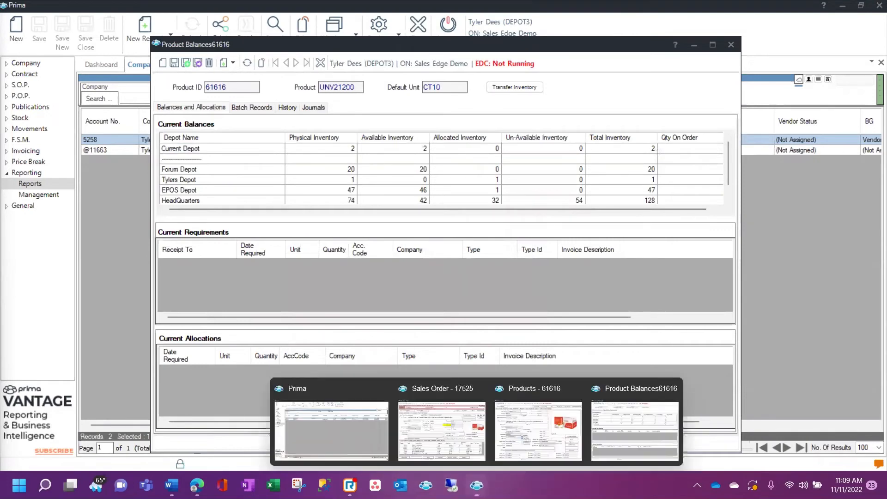
left_click(455, 431)
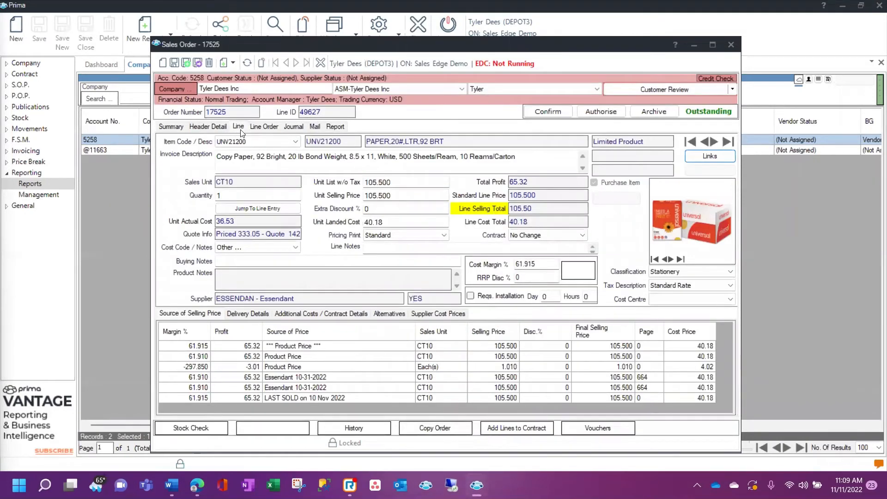
left_click(250, 314)
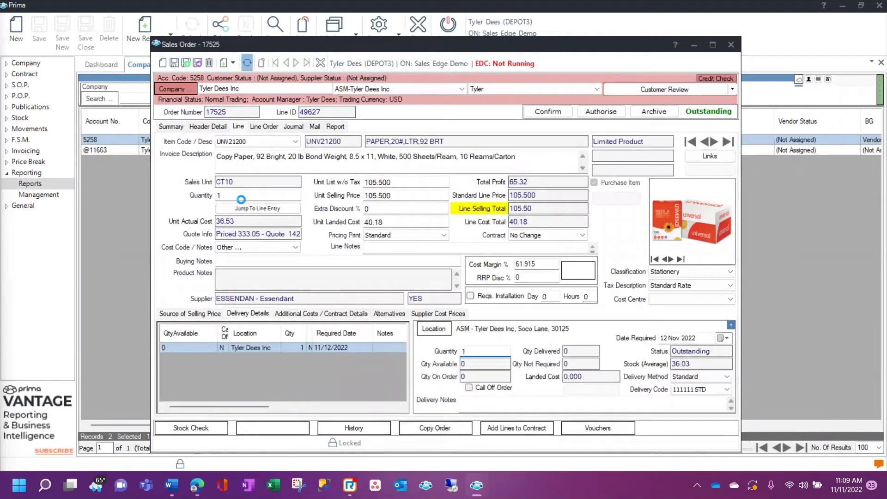
left_click(241, 199)
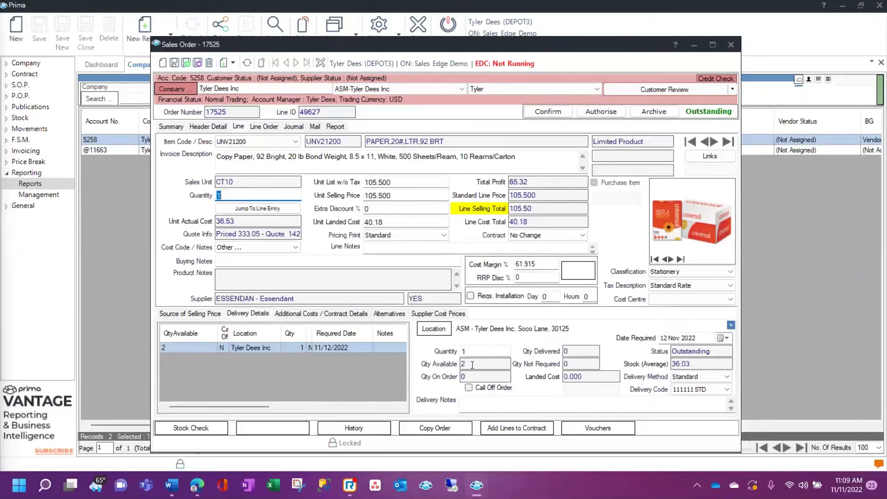
Close the open sales order, product balances and product record windows.
key("alt+Tab")
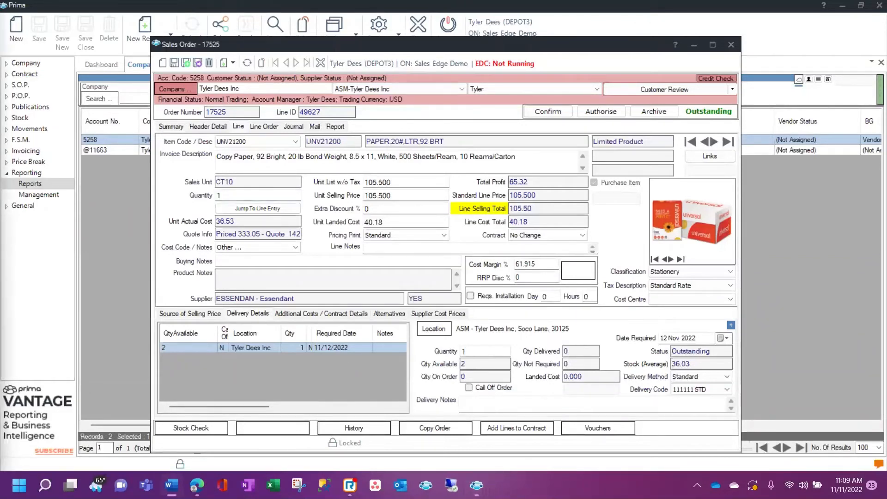
left_click(731, 45)
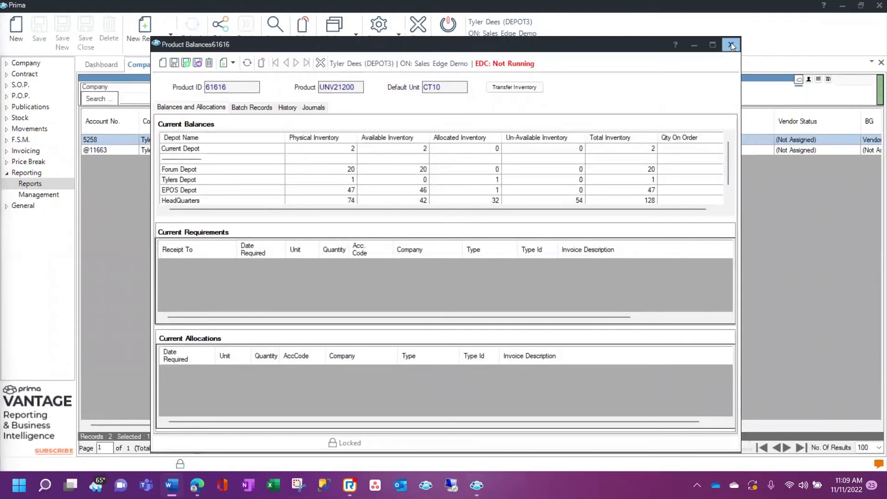
left_click(731, 45)
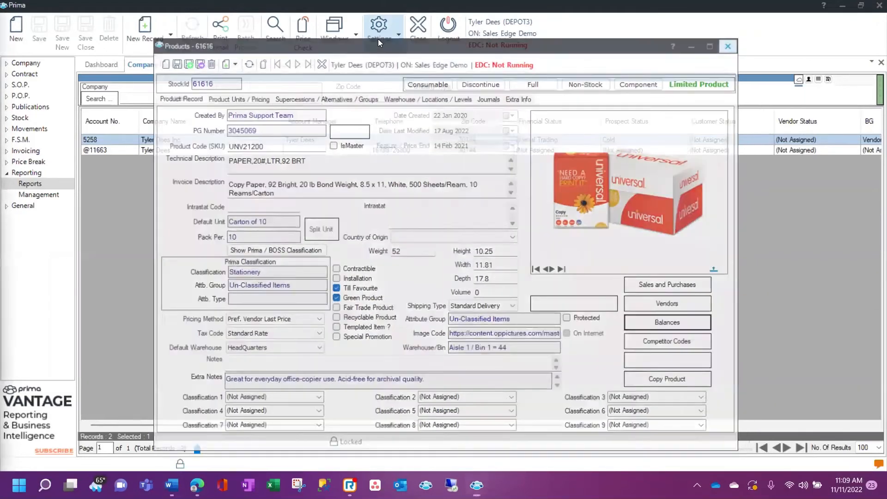
Change the working depot to HeadQuarters and close the depot dialog.
left_click(386, 38)
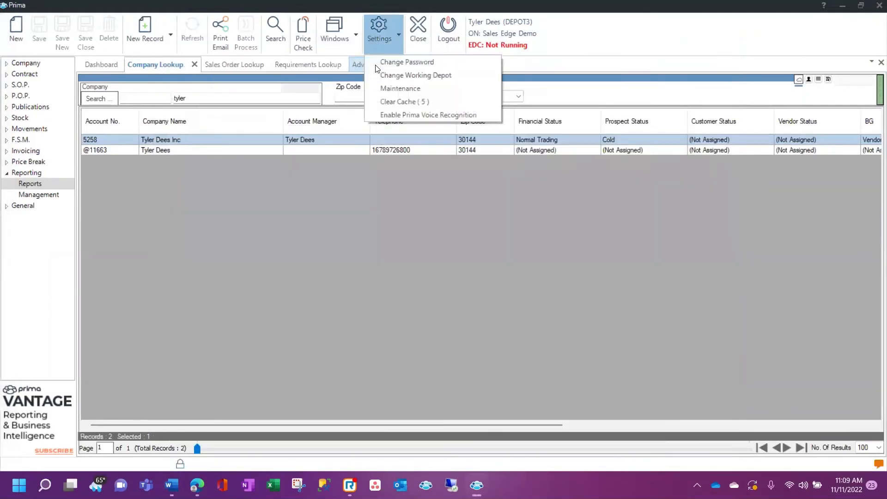
left_click(393, 75)
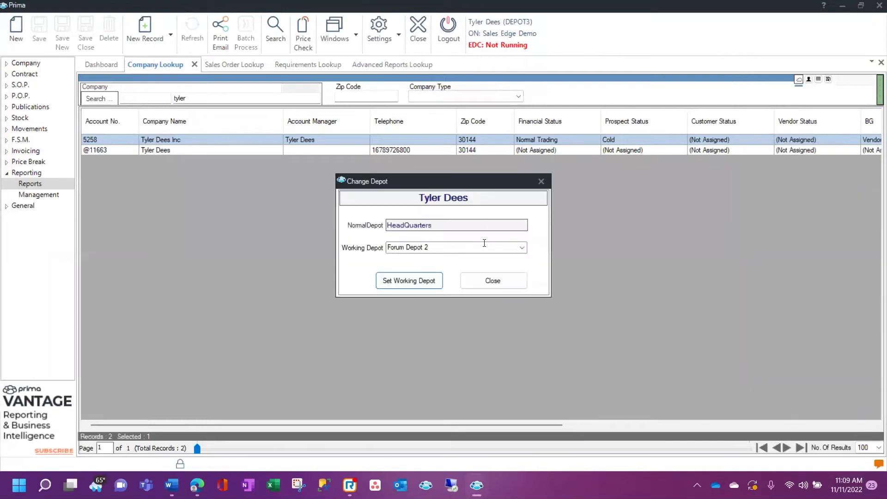
left_click(522, 248)
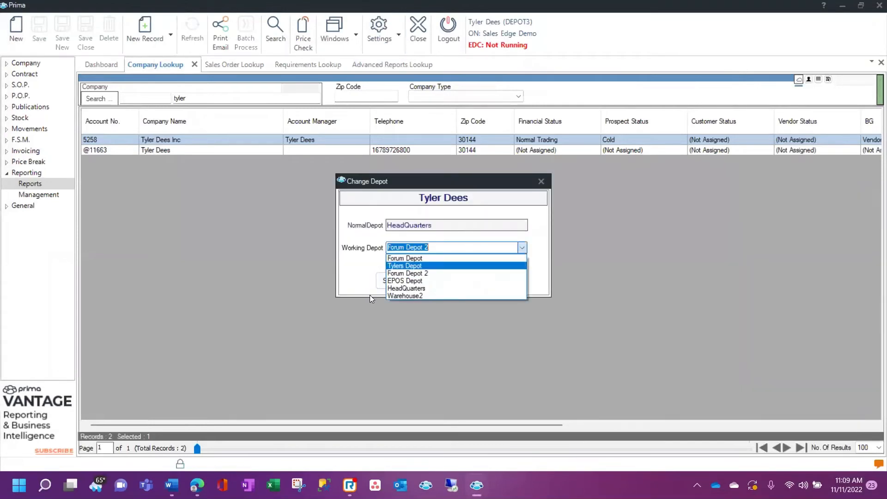
left_click(411, 287)
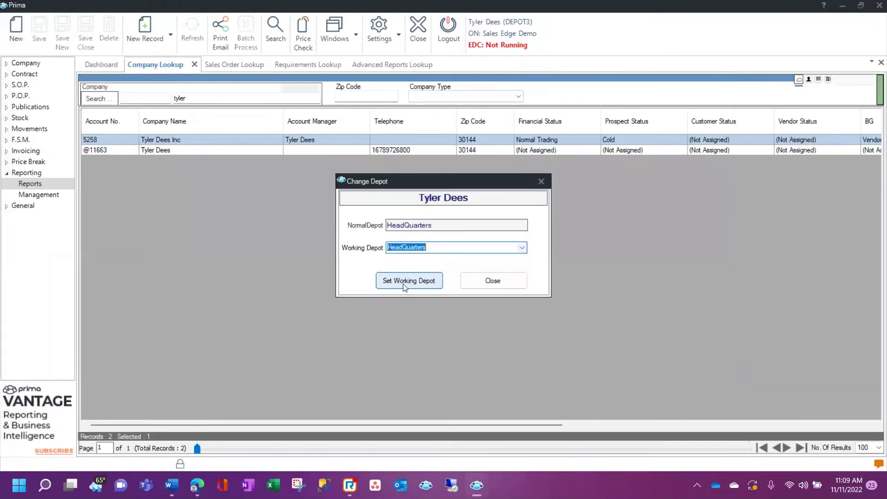
left_click(406, 280)
left_click(498, 277)
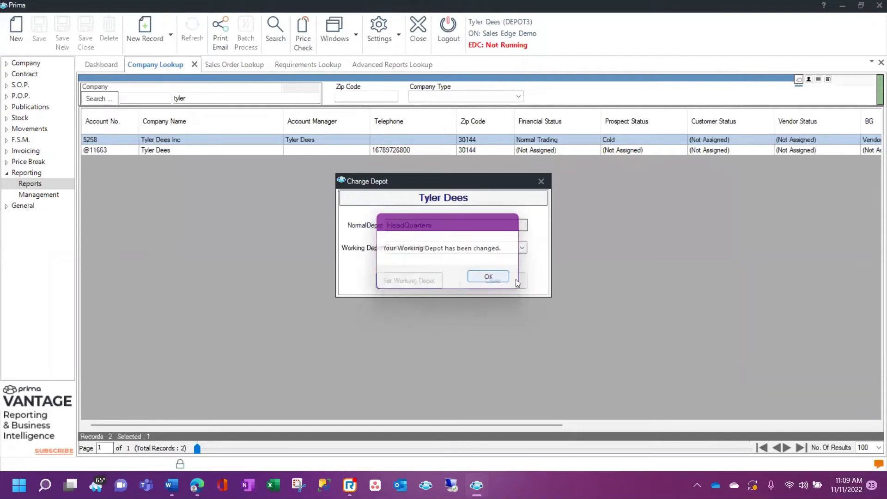
Review the depot filter choices in the Sales Order Lookup and the stock by depot in the Requirements Lookup.
left_click(226, 66)
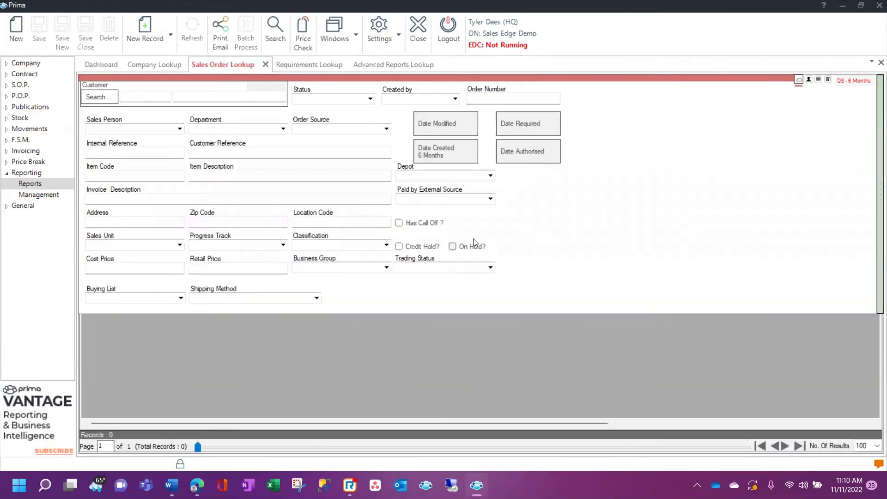
left_click(490, 176)
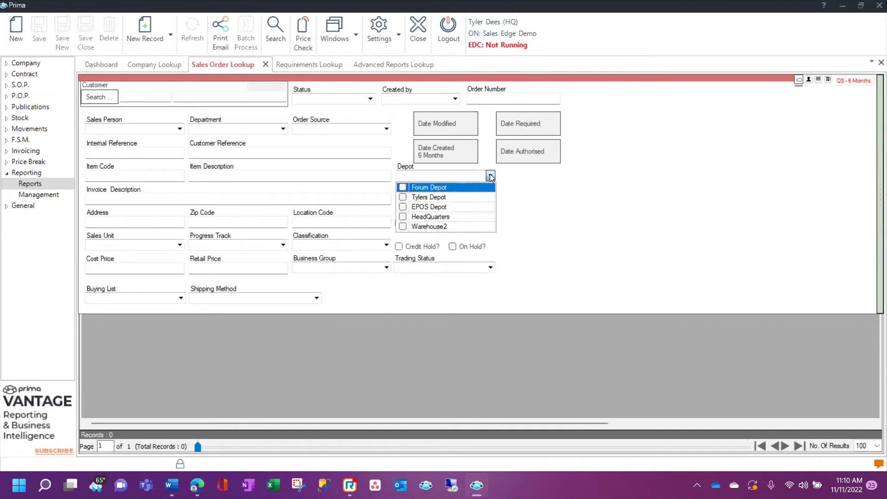
left_click(314, 67)
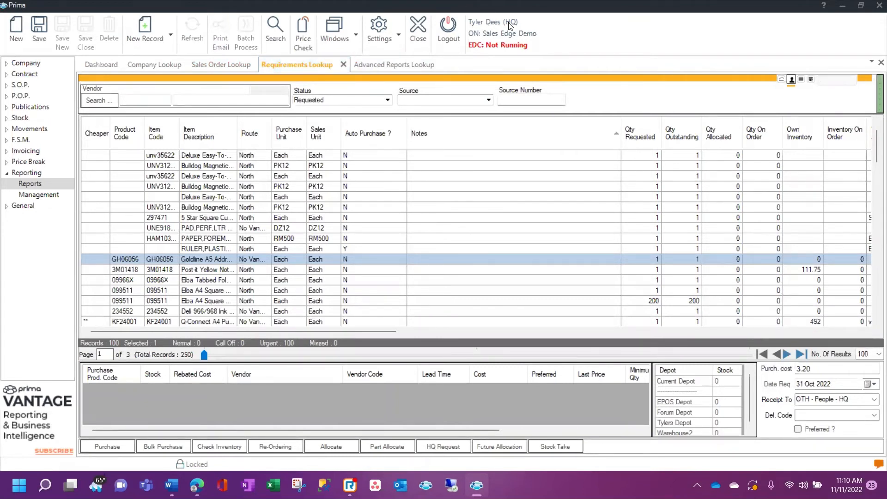
mouse_move(509, 26)
left_click(296, 261)
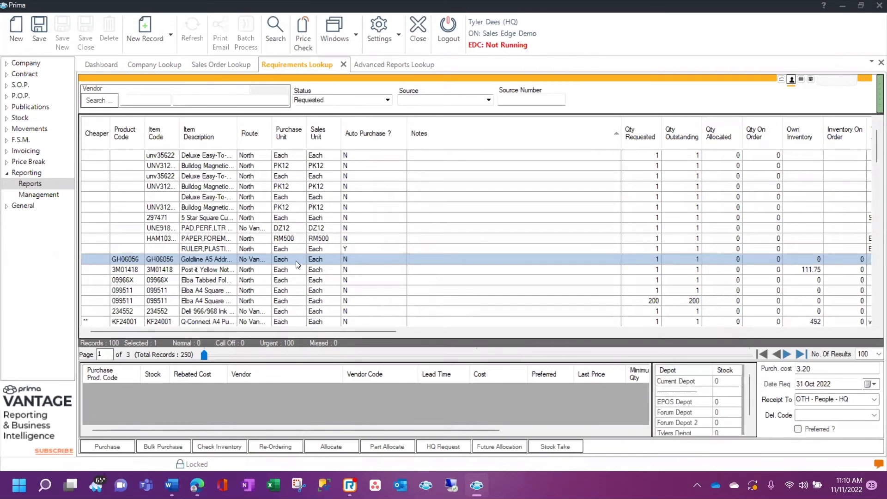
double_click(295, 260)
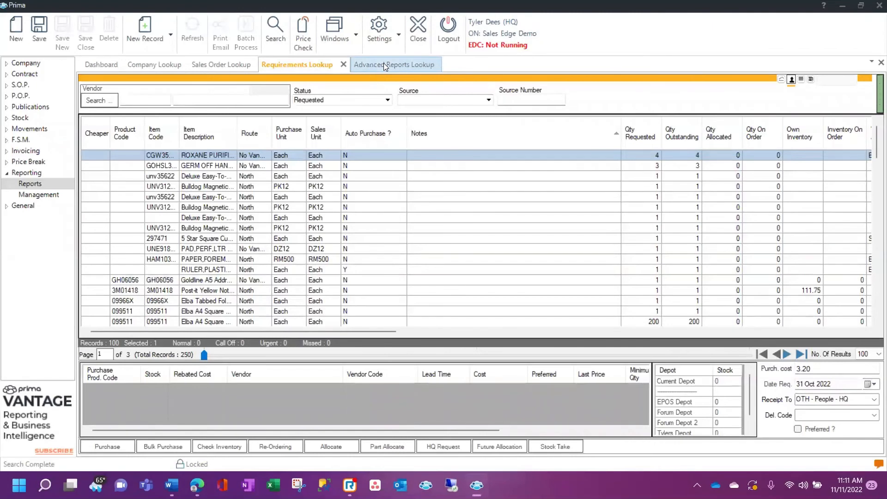
Open the Stock Control module's Stock Valuation spreadsheet from the Advanced Reports Lookup.
left_click(384, 64)
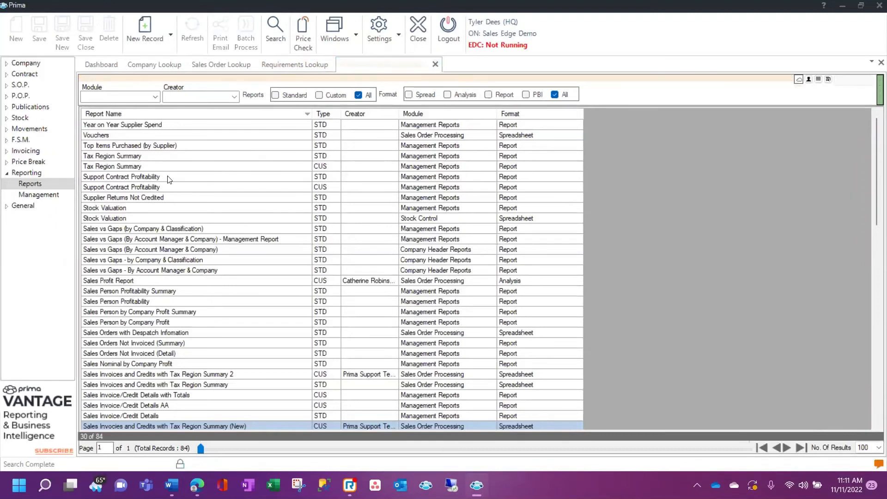
left_click(301, 210)
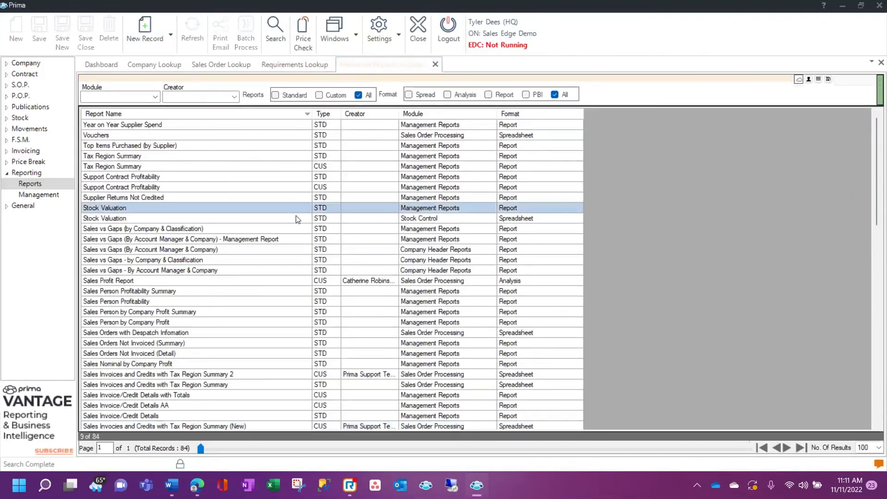
left_click(296, 218)
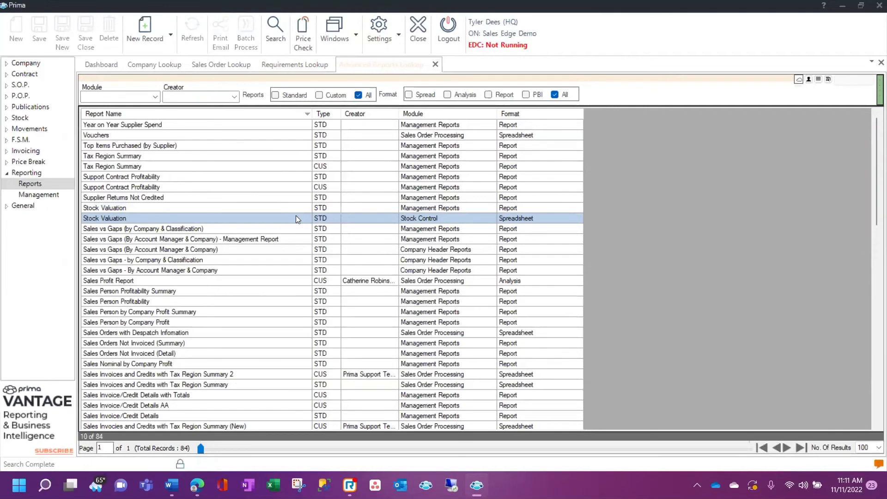
double_click(295, 217)
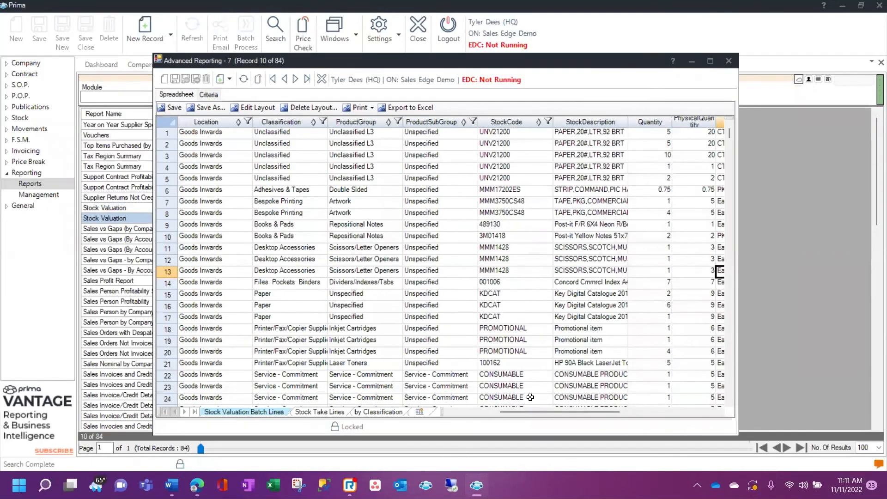
Examine the depot columns of the stock valuation report and the filter choices for DepotName and Location, leaving both unfiltered.
left_click_drag(529, 412, 476, 411)
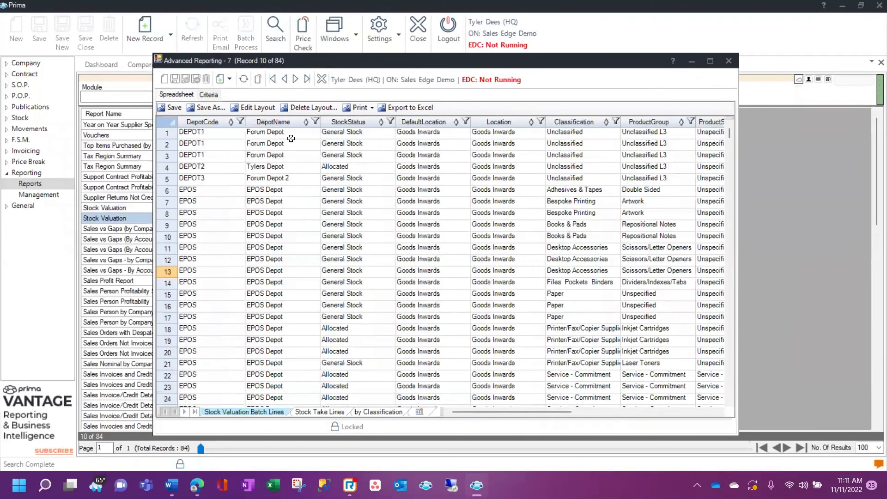
left_click(316, 121)
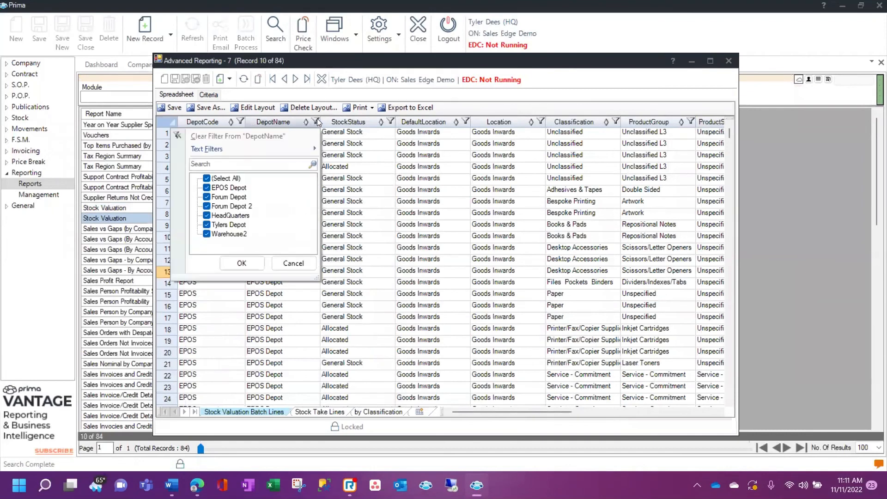
left_click(315, 118)
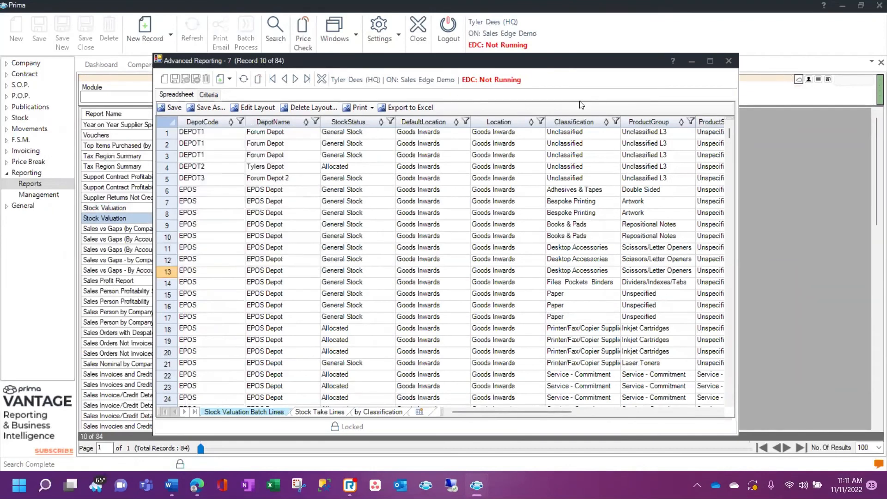
left_click(540, 121)
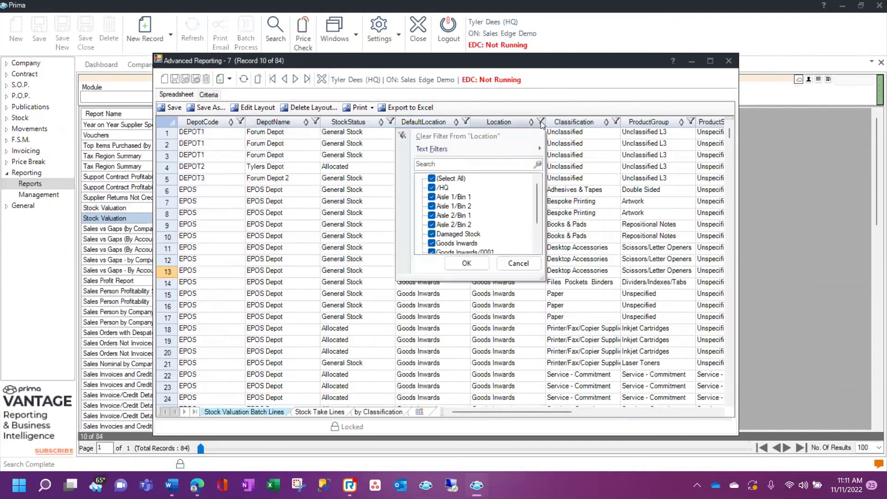
left_click(540, 121)
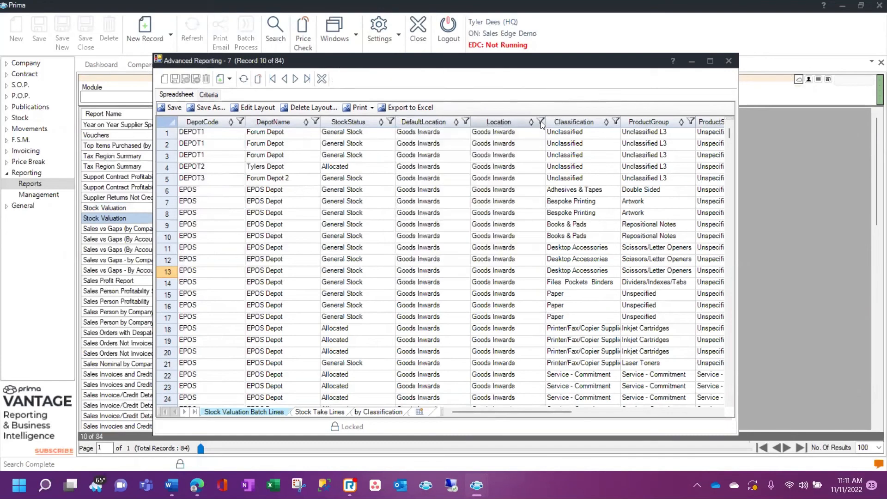
Review the DefaultLocation filter choices in the stock valuation spreadsheet, leave the column unfiltered and close the spreadsheet.
left_click(466, 122)
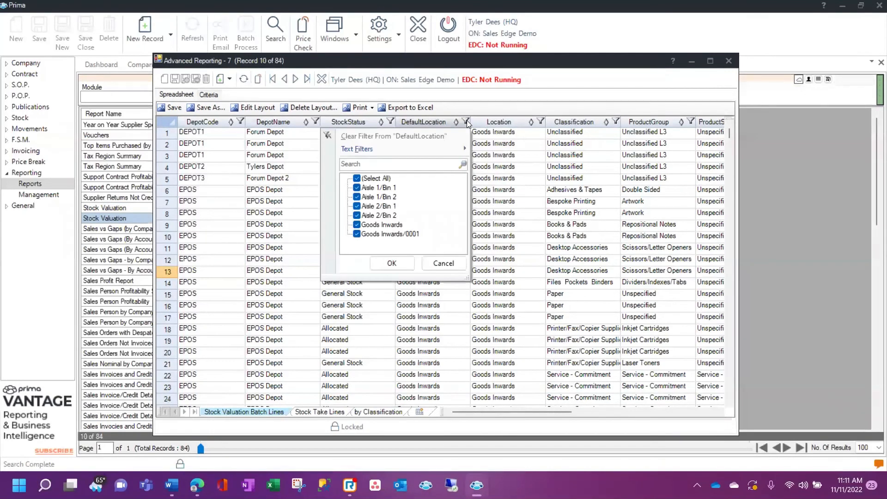
left_click(466, 121)
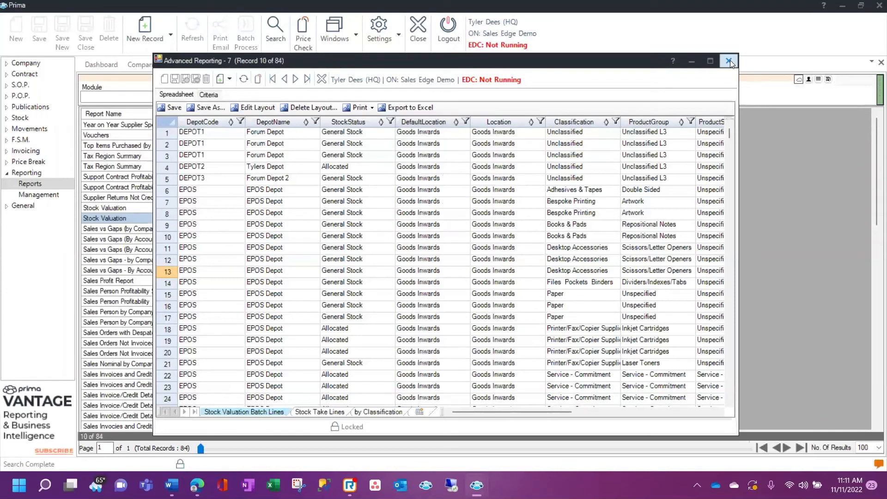
left_click(729, 61)
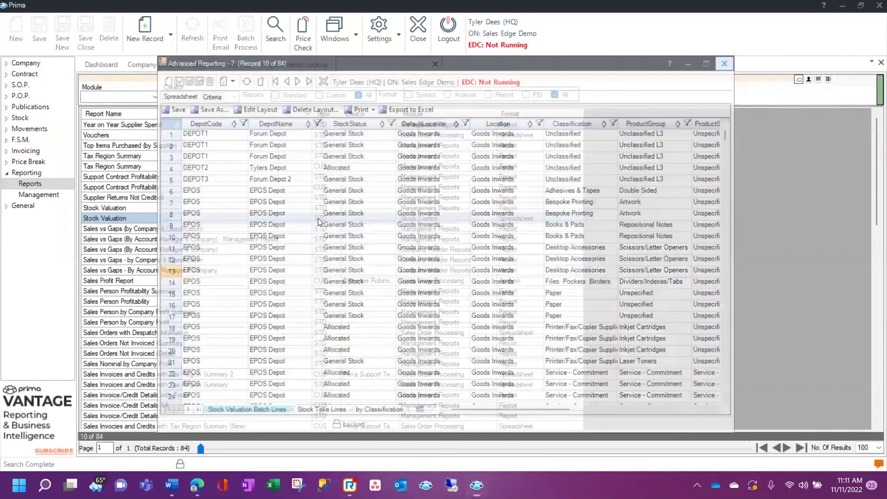
Open the Management Reports version of Stock Valuation, review its depot summary through page 3 and its criteria, and close it.
double_click(301, 207)
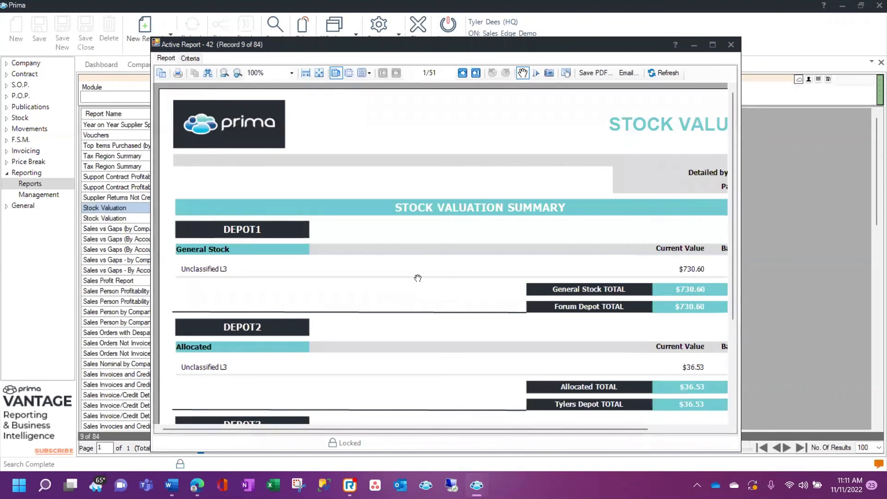
scroll(268, 298, "down", 1)
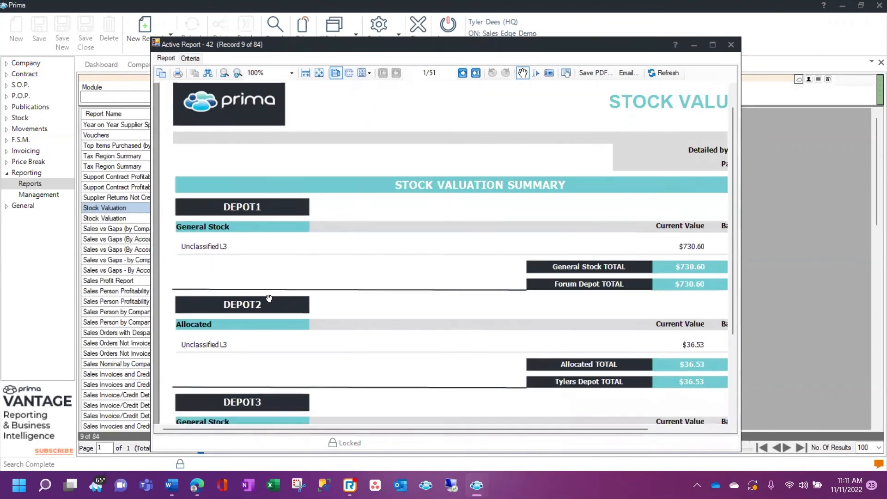
scroll(269, 298, "down", 2)
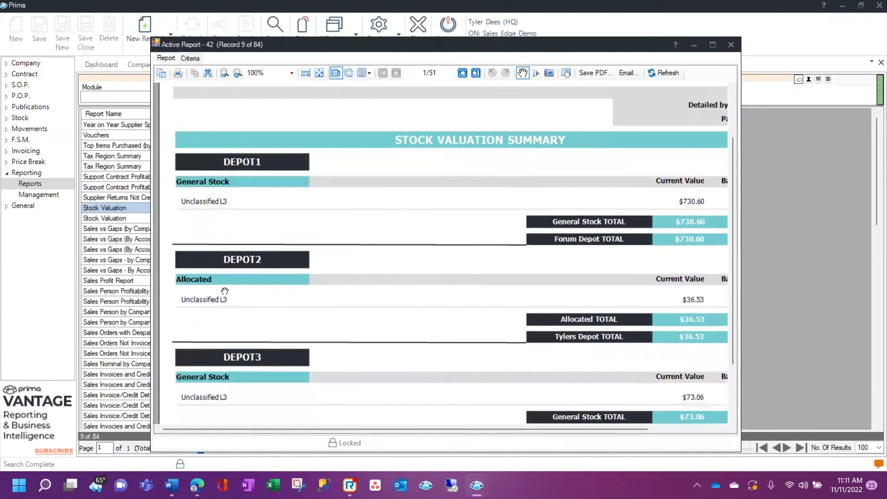
left_click(462, 73)
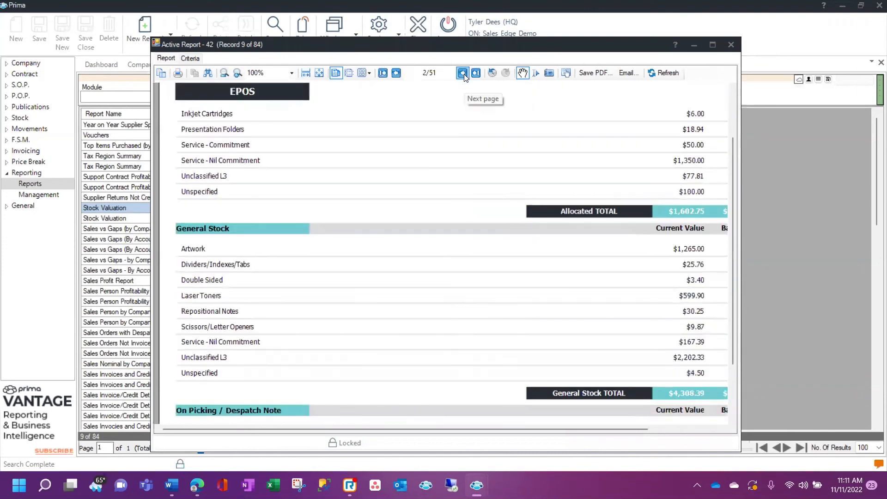
left_click(463, 74)
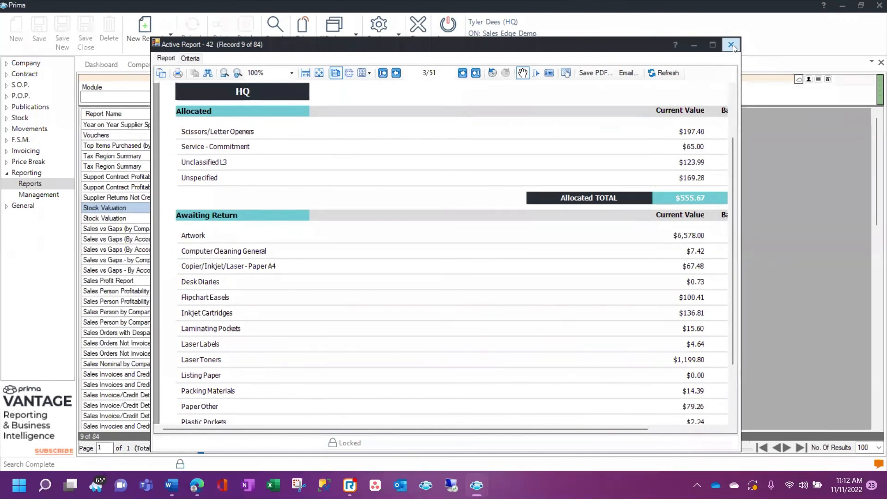
left_click(191, 59)
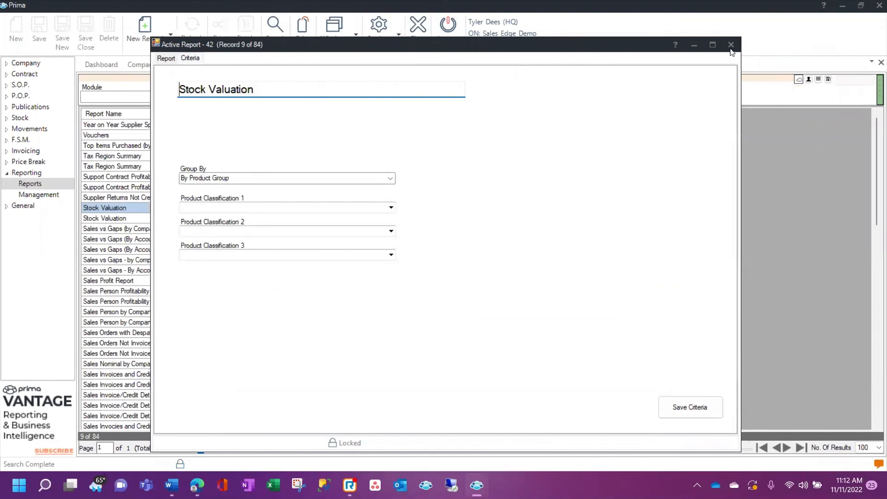
left_click(730, 45)
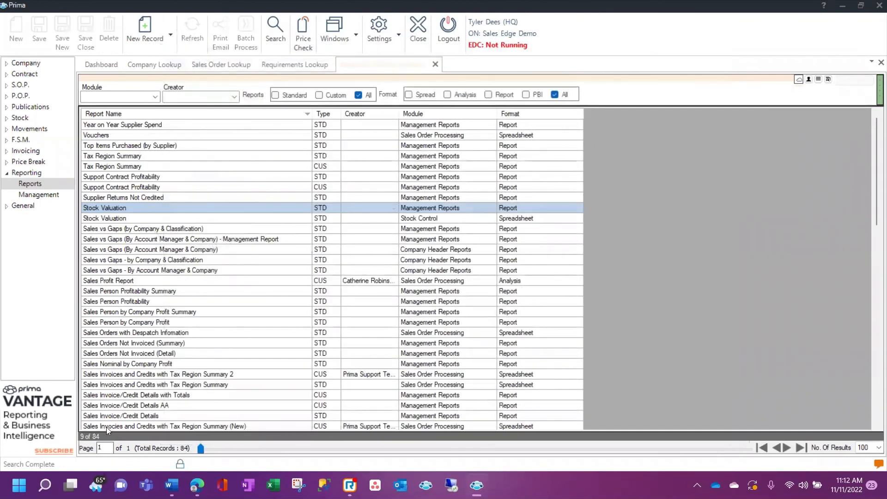
Open the Sales Invocies and Credits with Tax Region Summary (New) report and review its Depot criteria choices, leaving Depot blank.
left_click(128, 425)
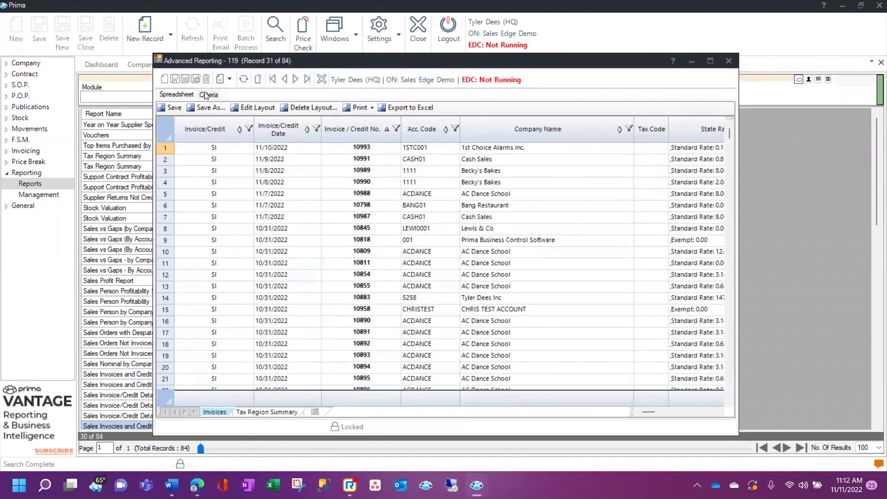
left_click(205, 95)
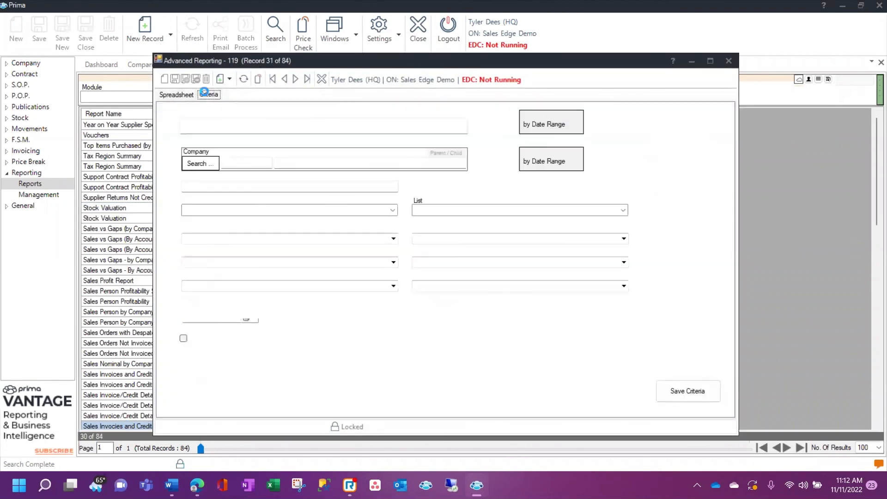
left_click(393, 263)
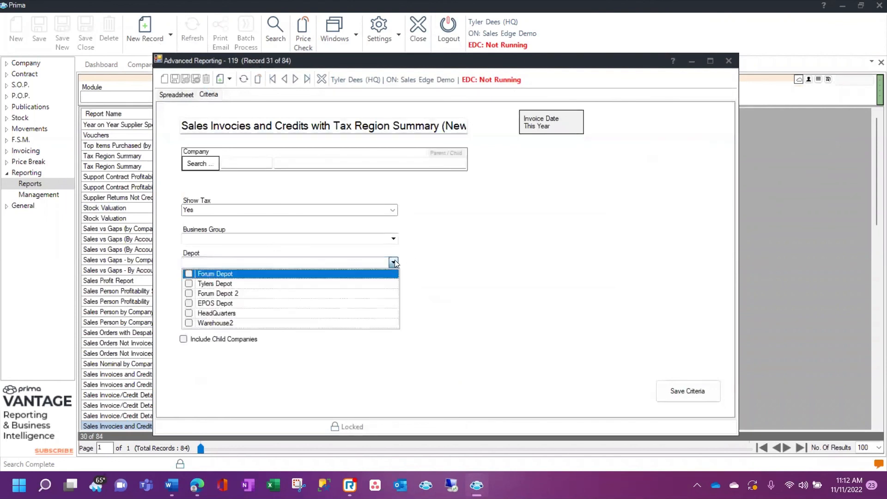
left_click(469, 266)
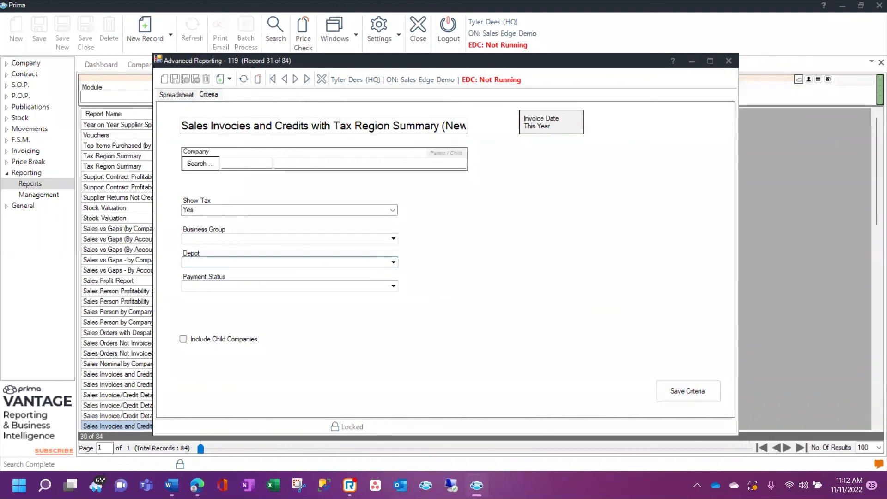
key("alt+Tab")
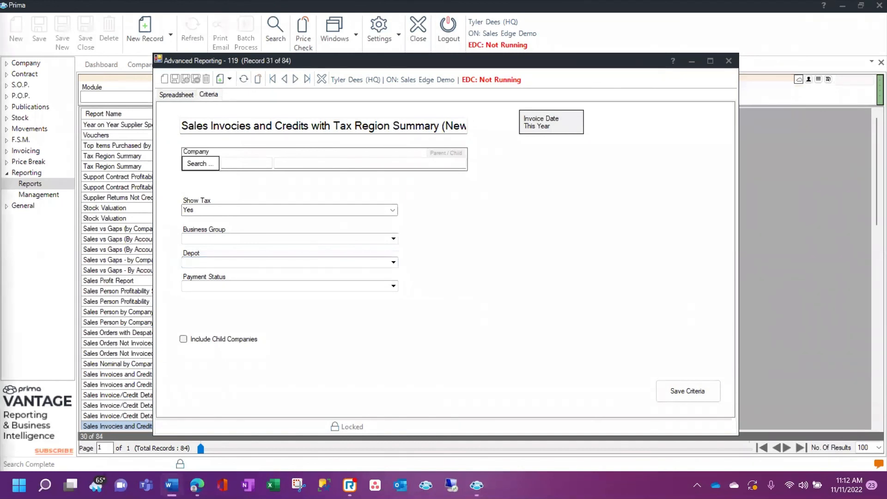